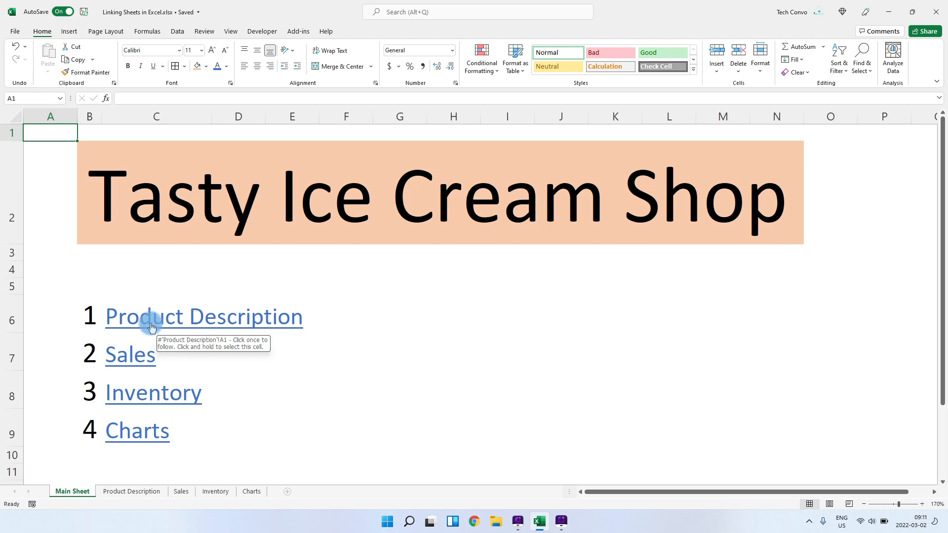
Follow the Product Description, Sales, Inventory and Charts links in turn, returning to the Main Sheet after each one
click(151, 325)
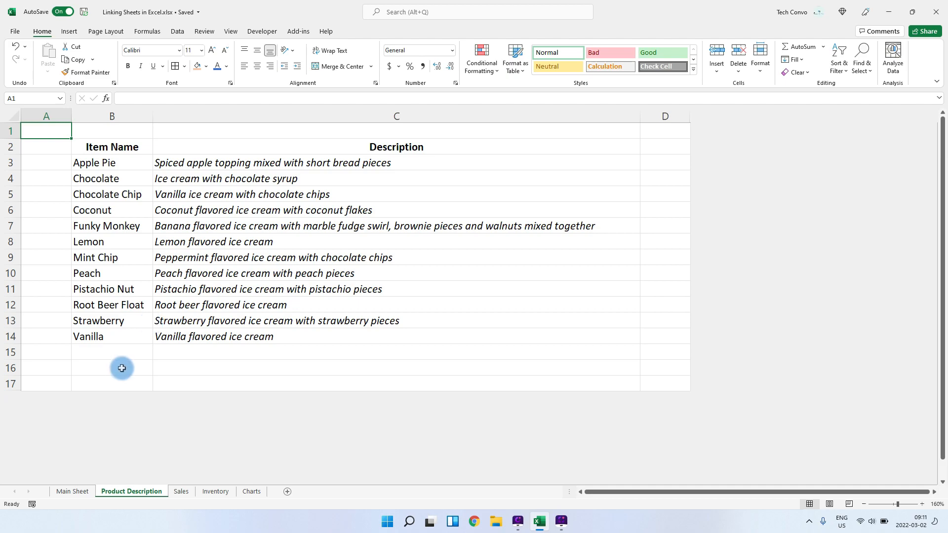
click(70, 491)
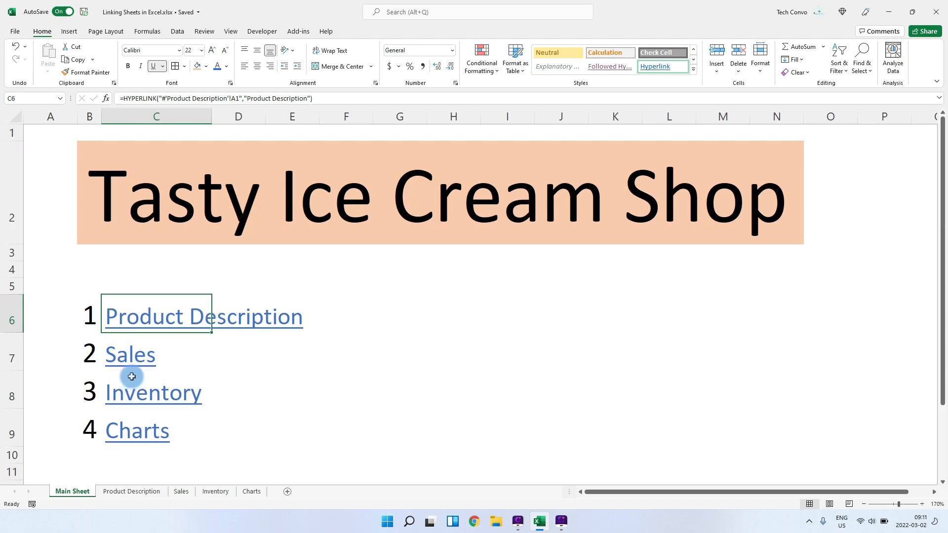
click(137, 359)
click(137, 358)
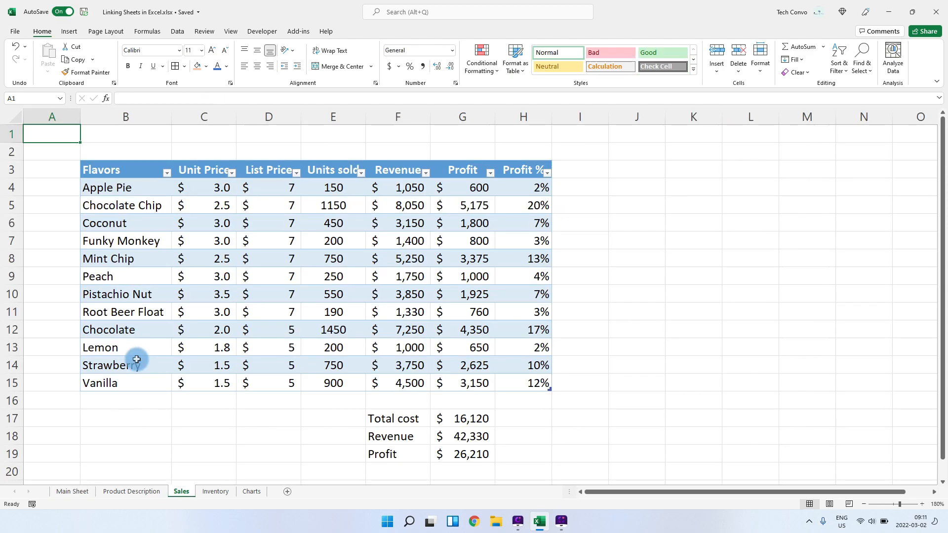
click(80, 492)
click(134, 395)
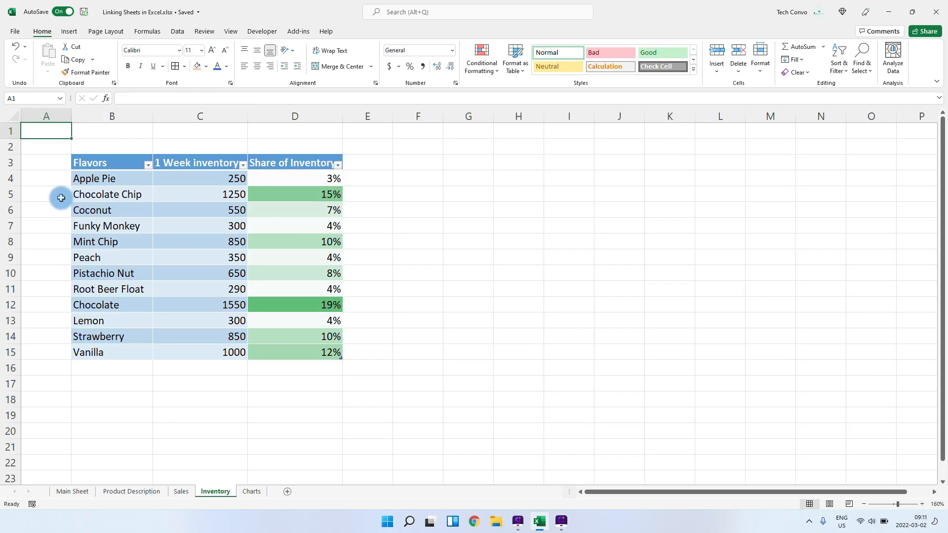
click(74, 491)
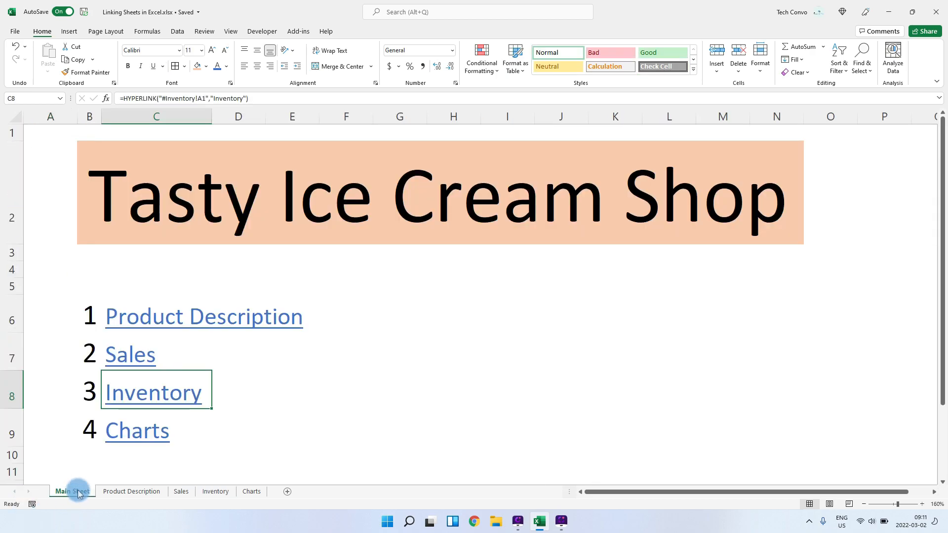
click(120, 430)
click(66, 494)
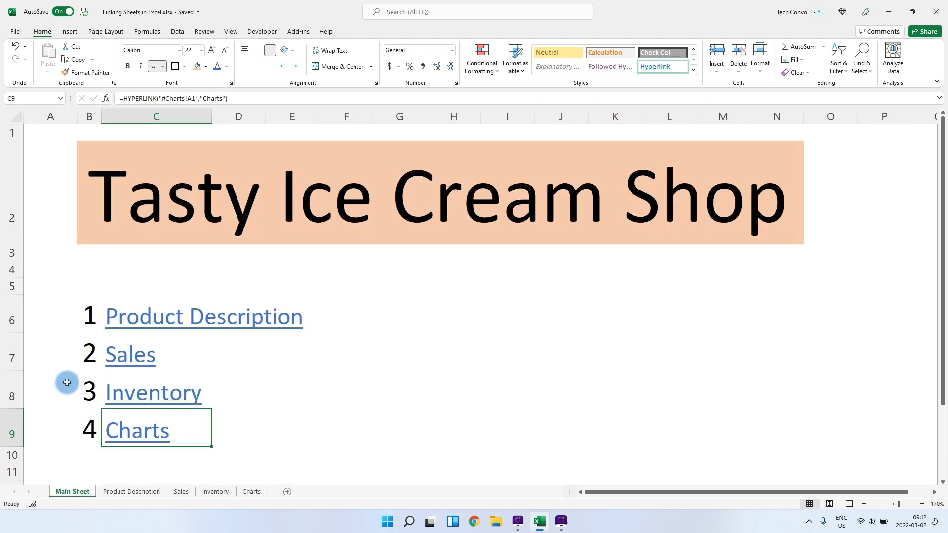
Insert a HYPERLINK function in cell H6 of the Main Sheet with 'Product Description'!A1 as its link location
click(451, 319)
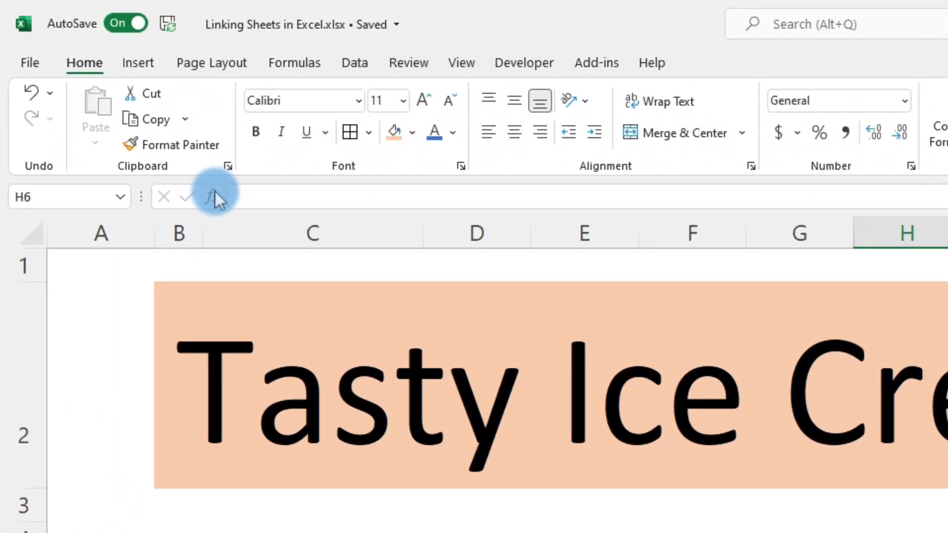
click(107, 97)
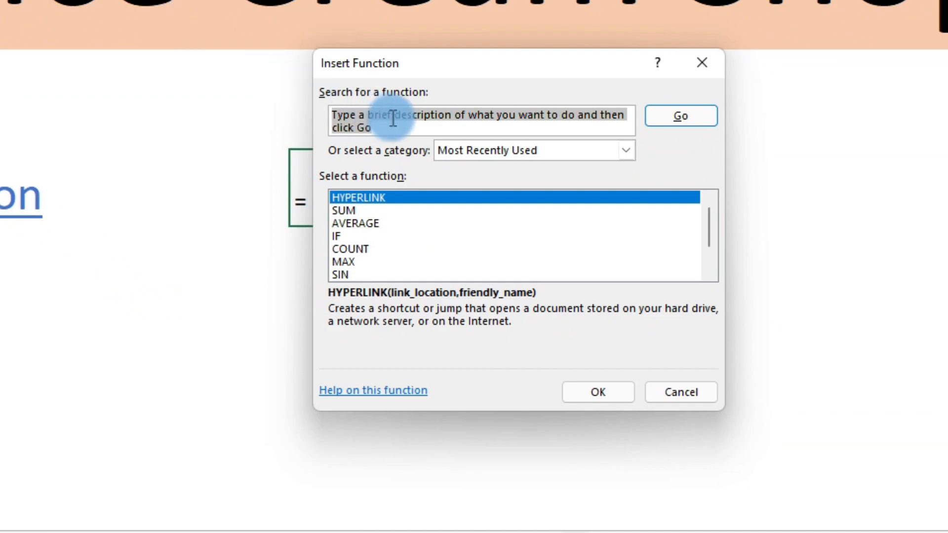
text(Hyperlink)
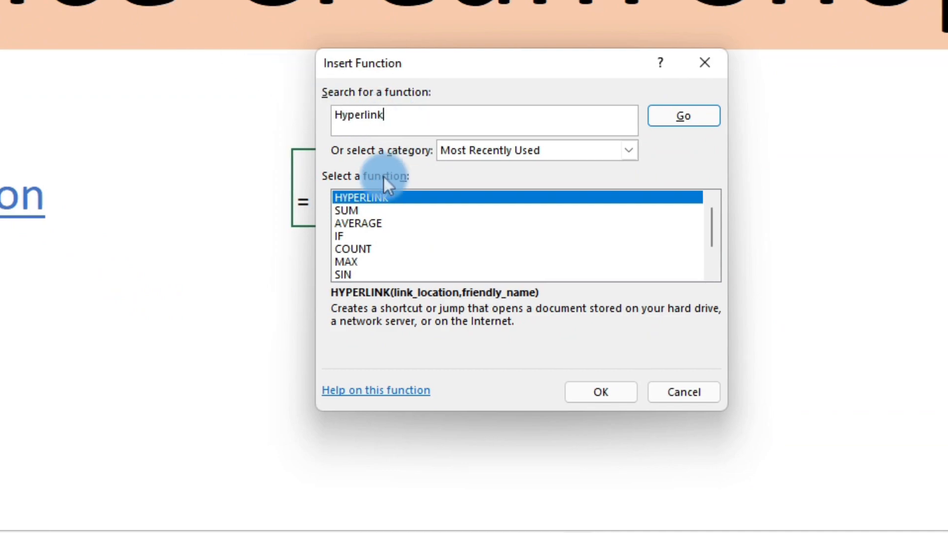
double_click(374, 198)
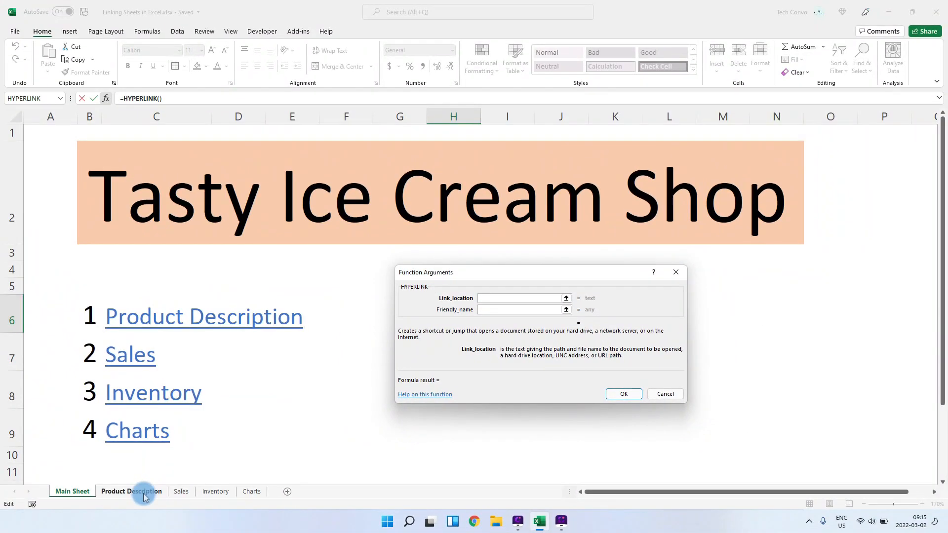
click(143, 496)
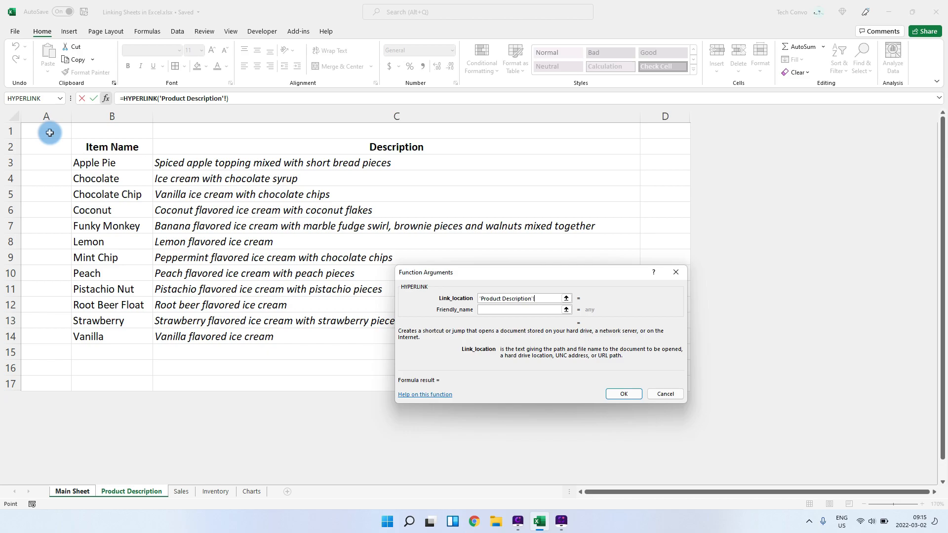
click(49, 132)
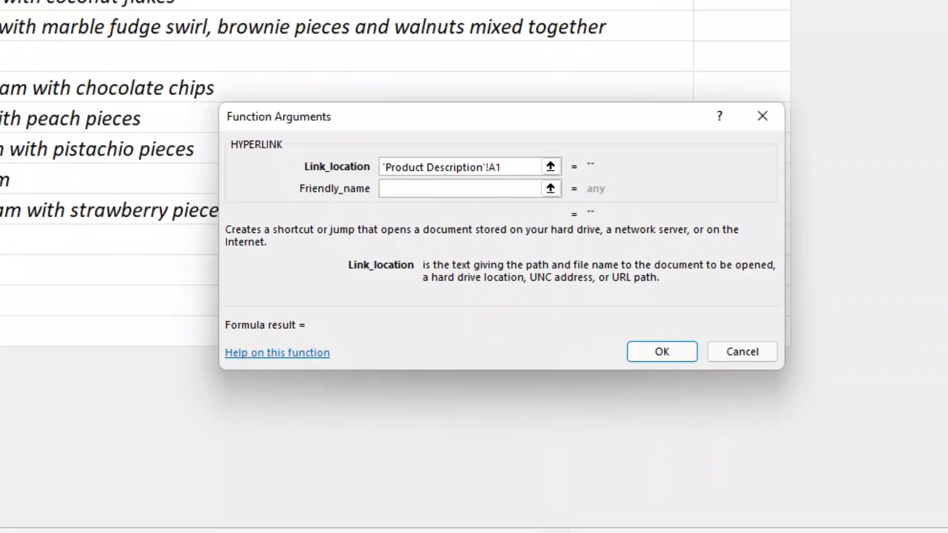
Give the H6 hyperlink the friendly name Product Description and complete the function
click(489, 310)
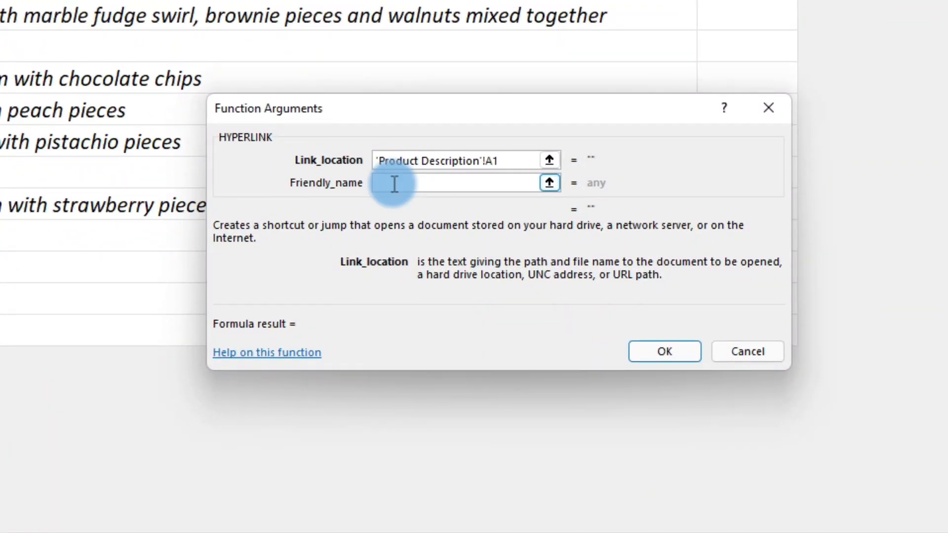
click(394, 184)
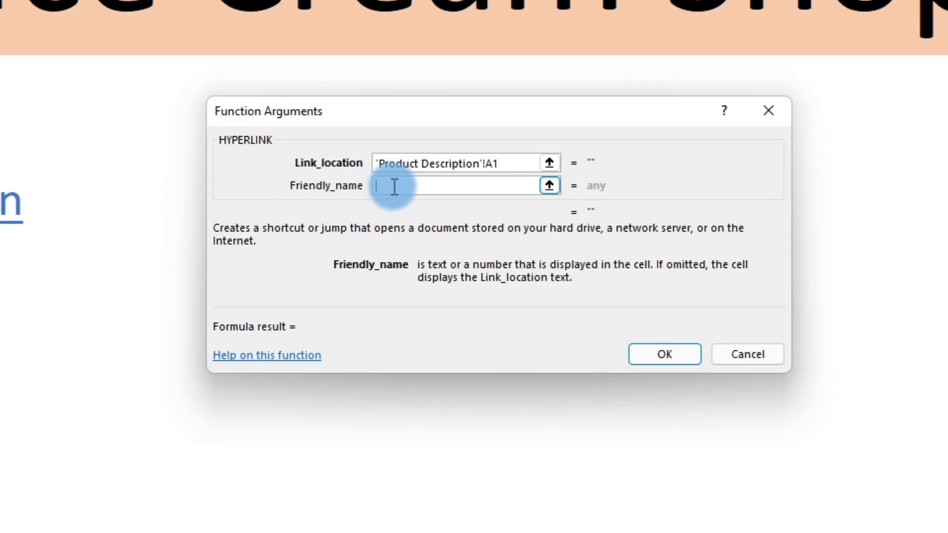
text(Product)
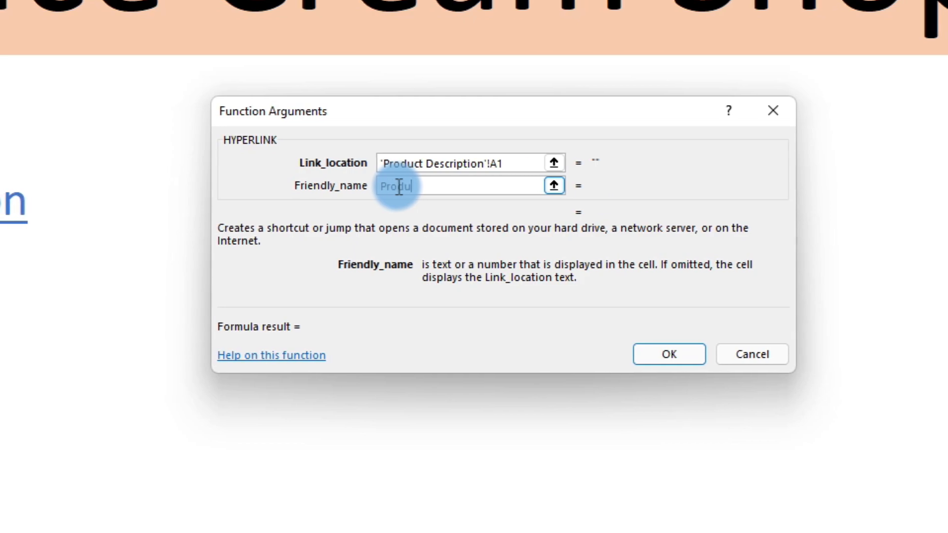
text( Des)
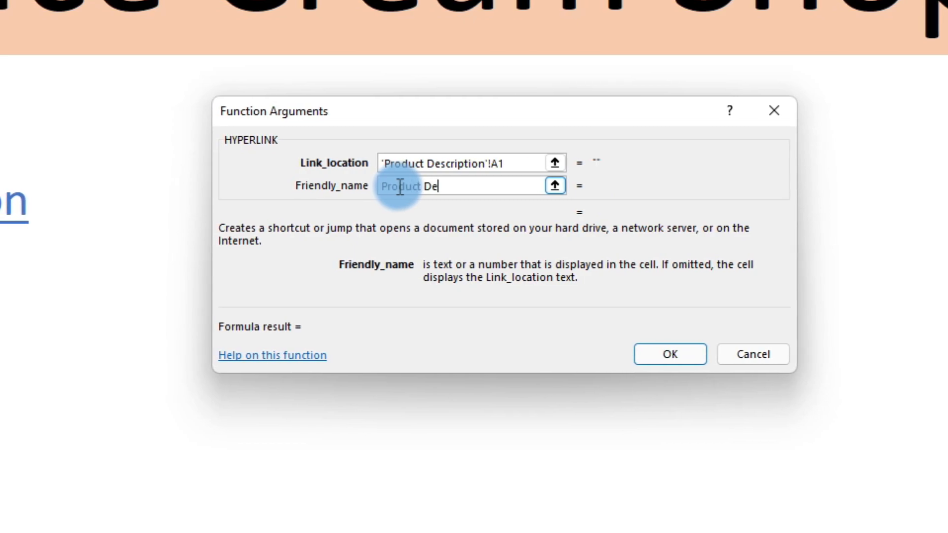
text(cription)
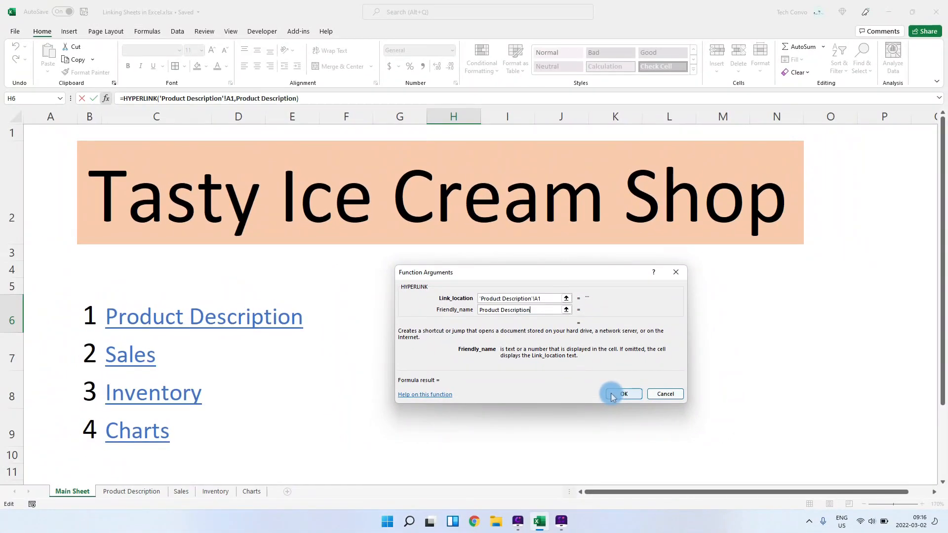
click(622, 383)
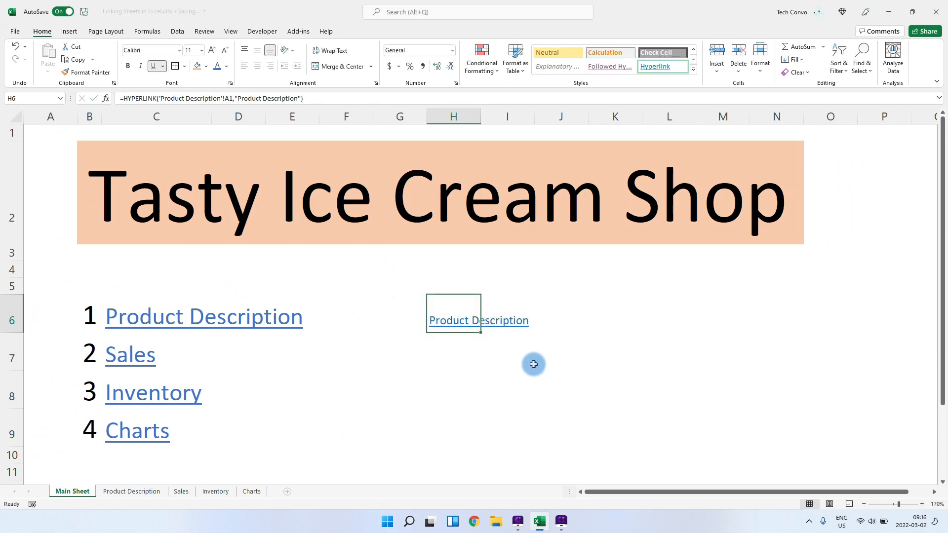
click(510, 374)
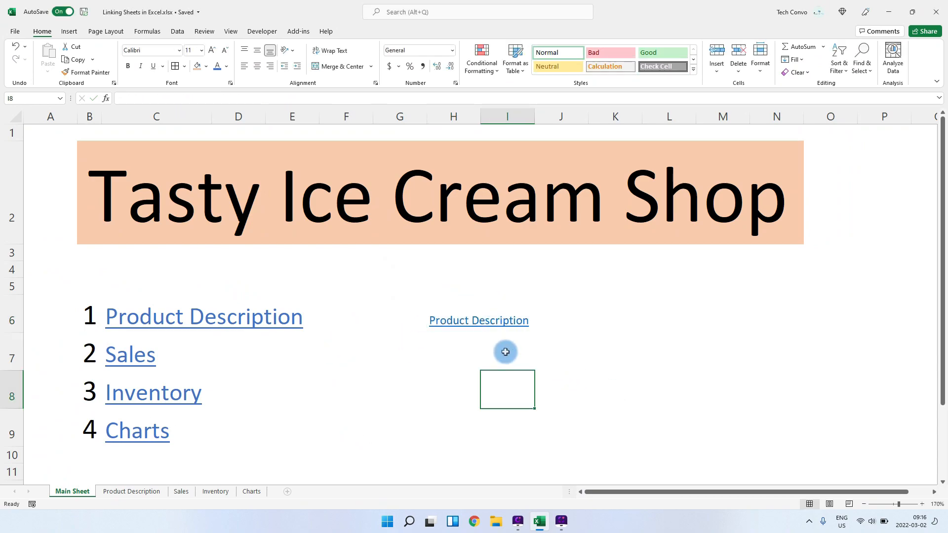
Change the H6 hyperlink's link location to "#'Product Description'!A1", then test the link and return to the Main Sheet
click(437, 330)
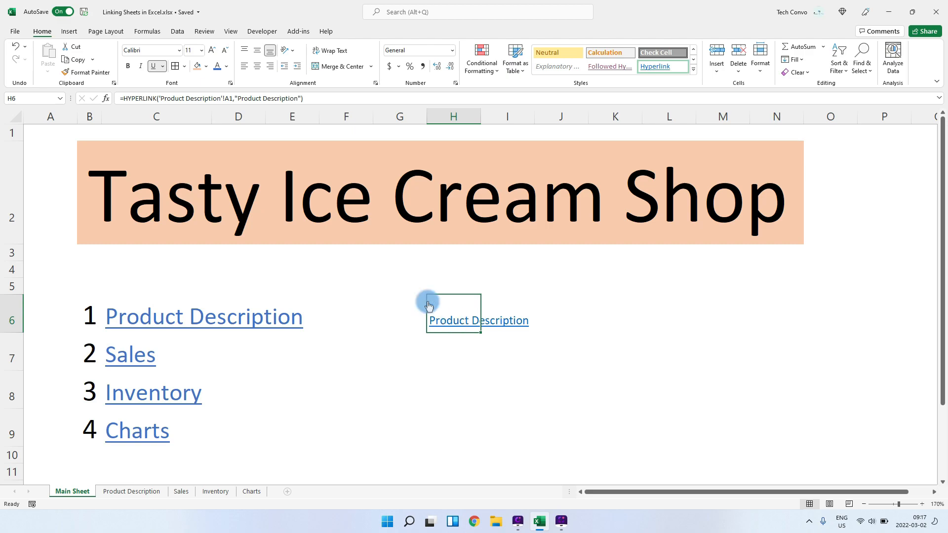
click(106, 99)
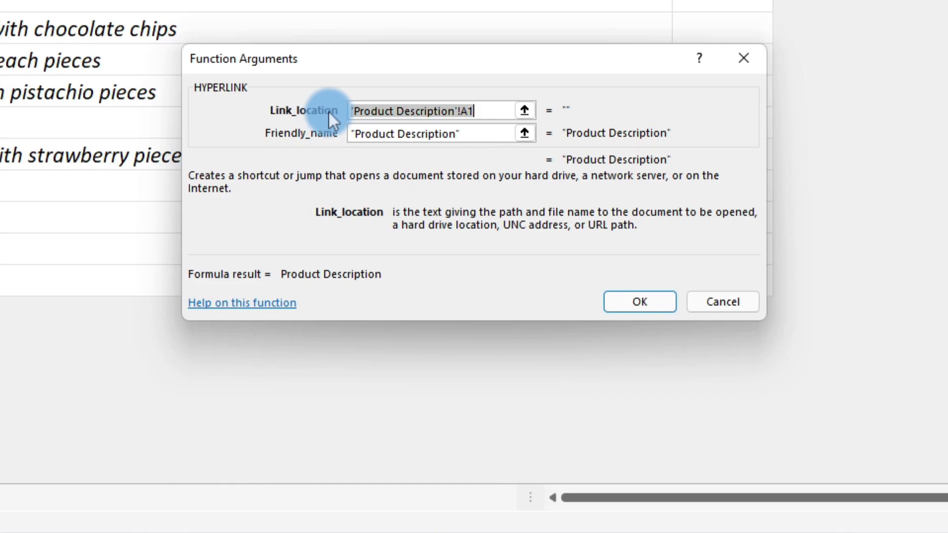
click(354, 111)
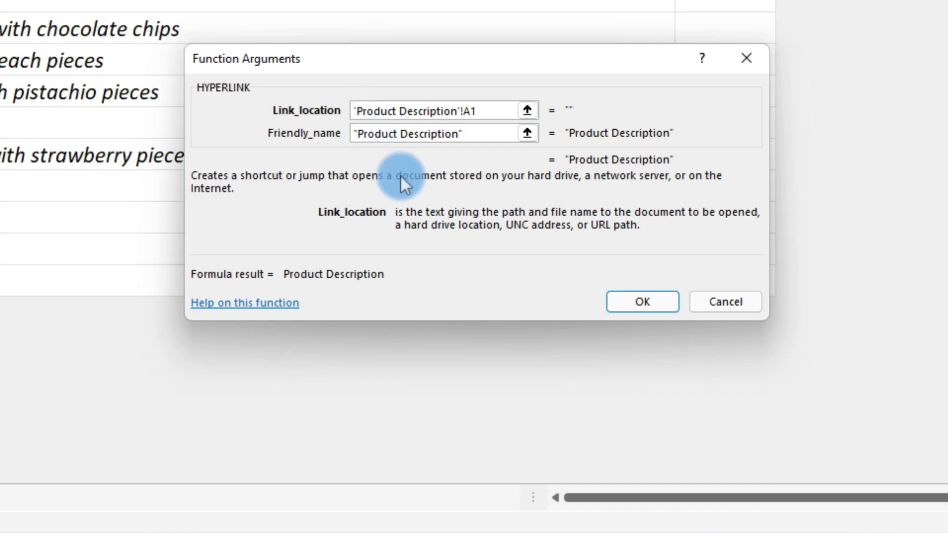
text("#)
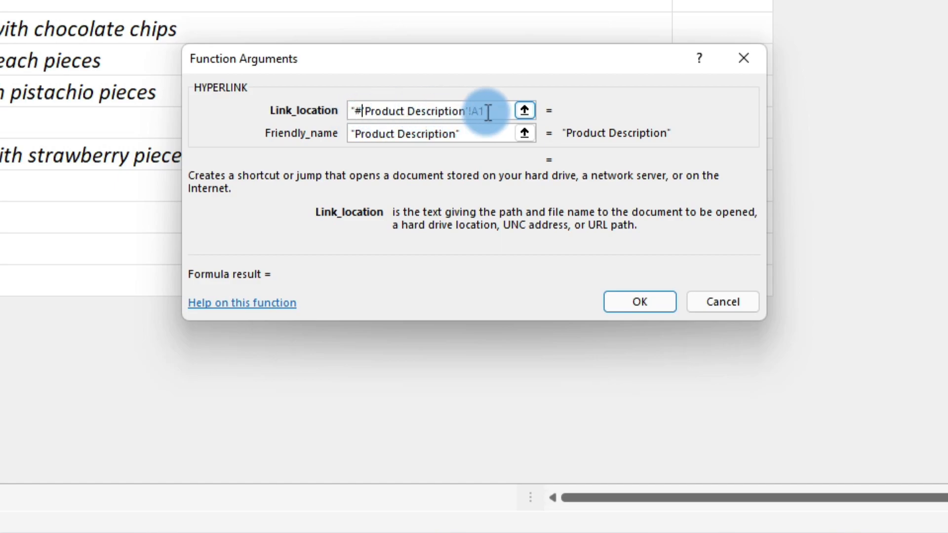
text(')
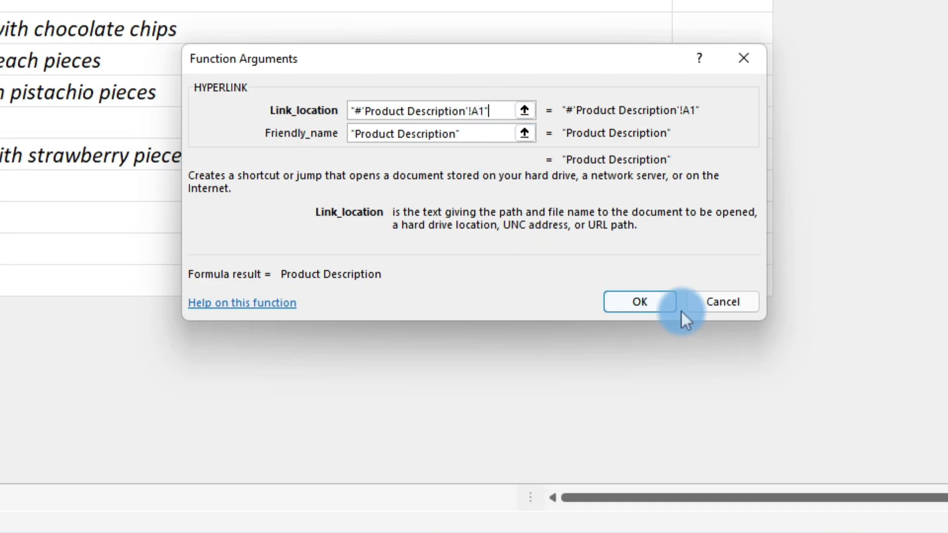
click(643, 302)
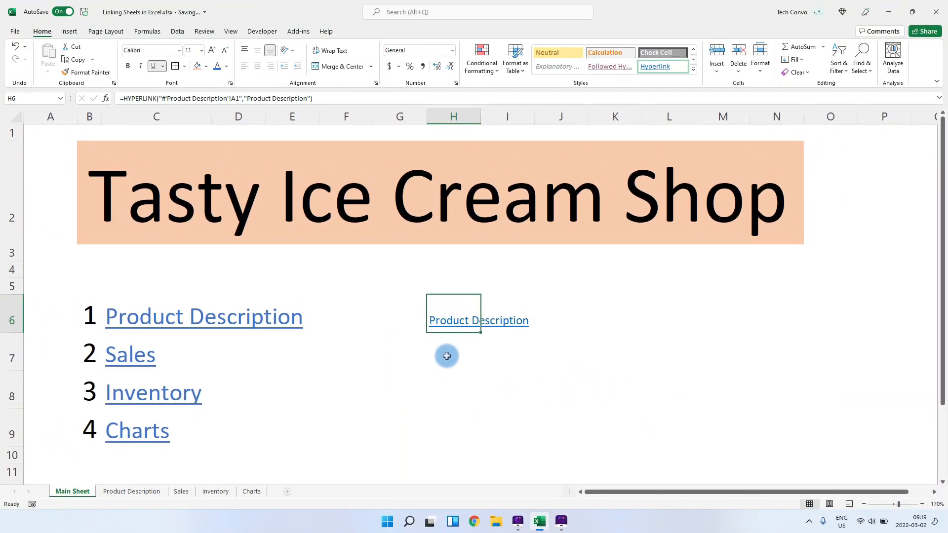
click(452, 322)
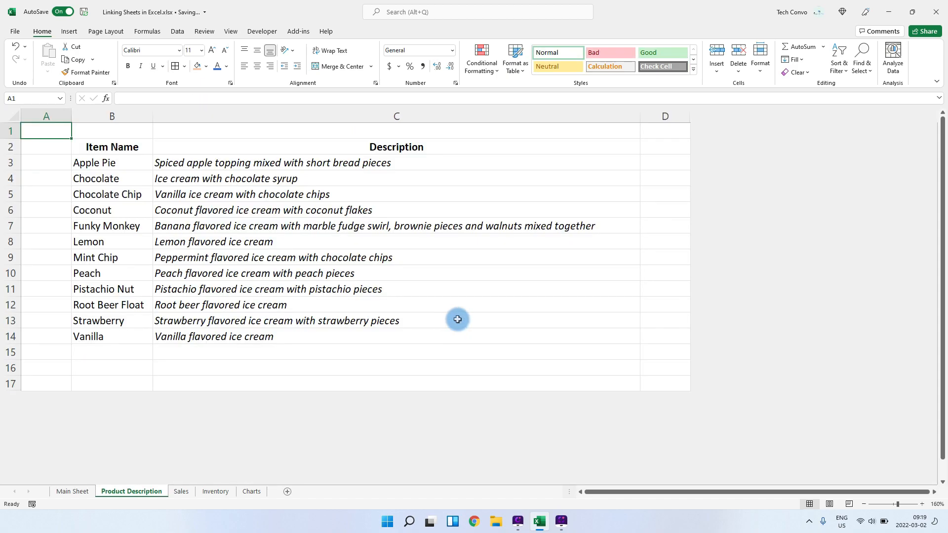
click(92, 490)
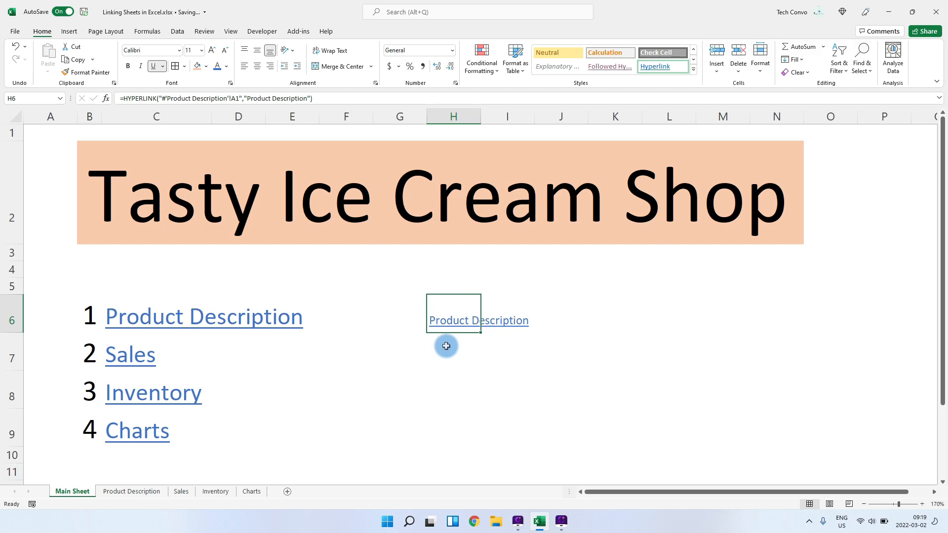
Insert a HYPERLINK function in cell H7 of the Main Sheet with "#Sales!A1" as its link location
click(446, 346)
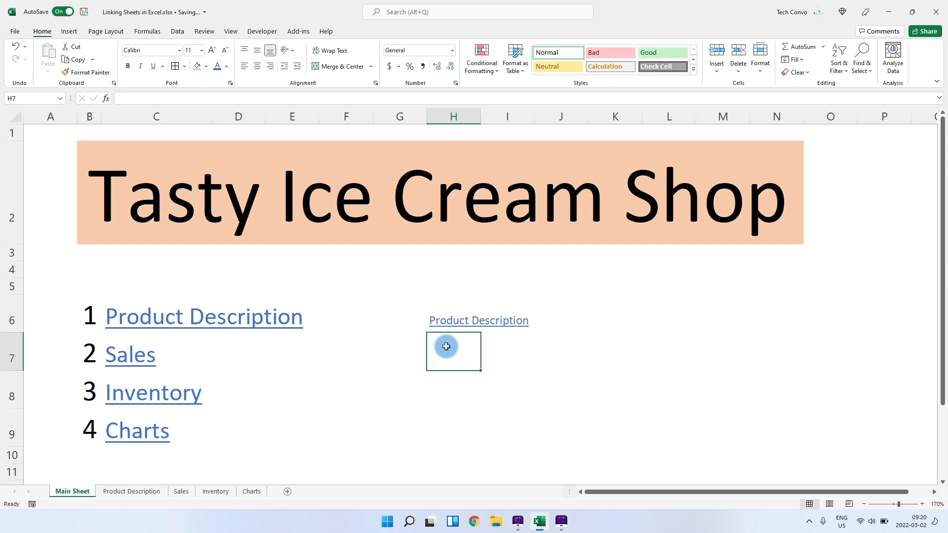
text(=)
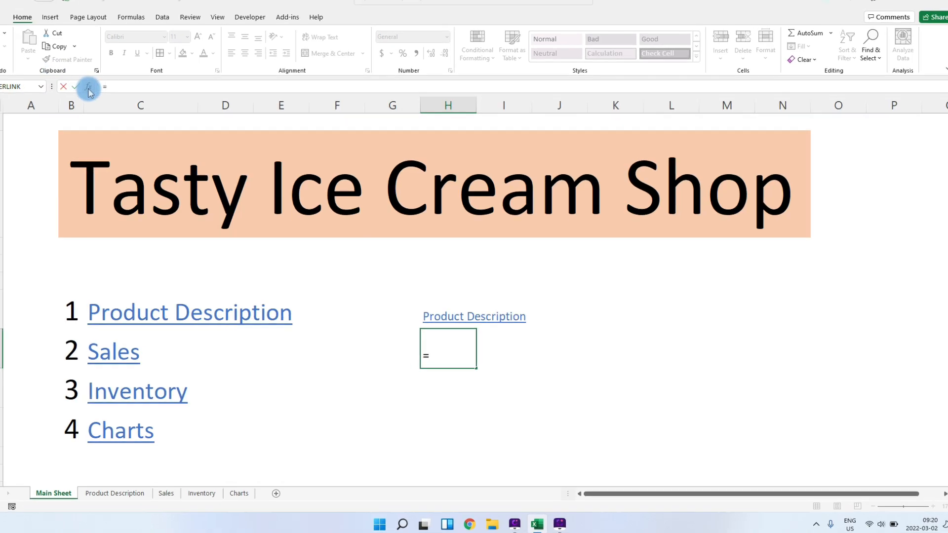
click(93, 90)
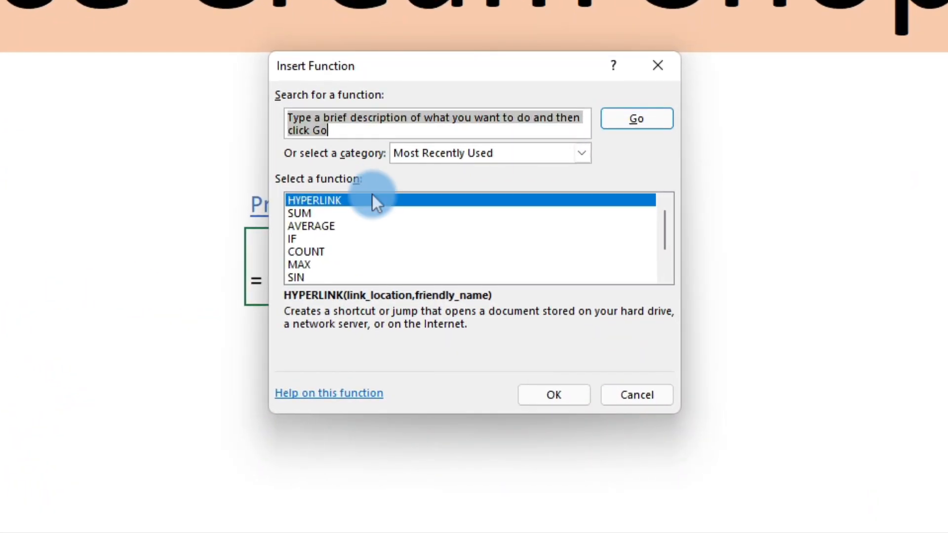
double_click(372, 198)
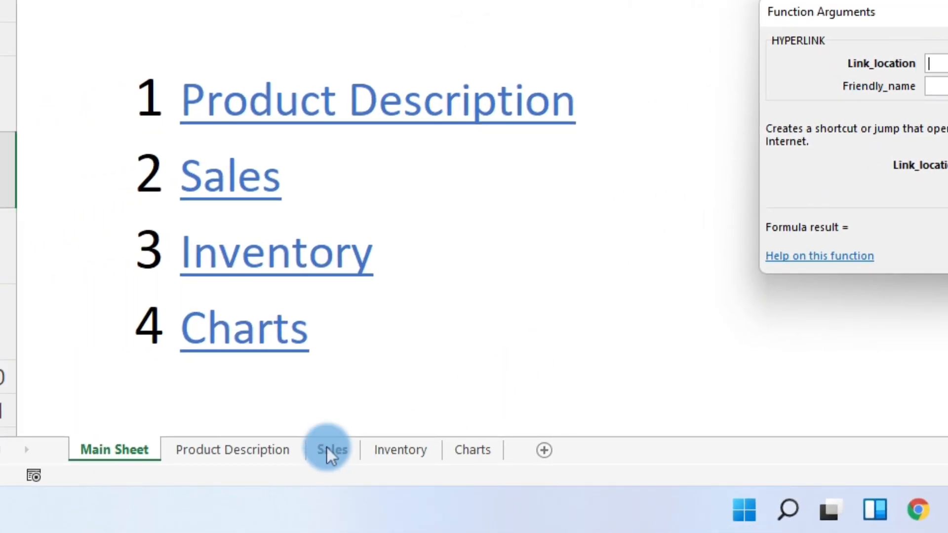
click(327, 447)
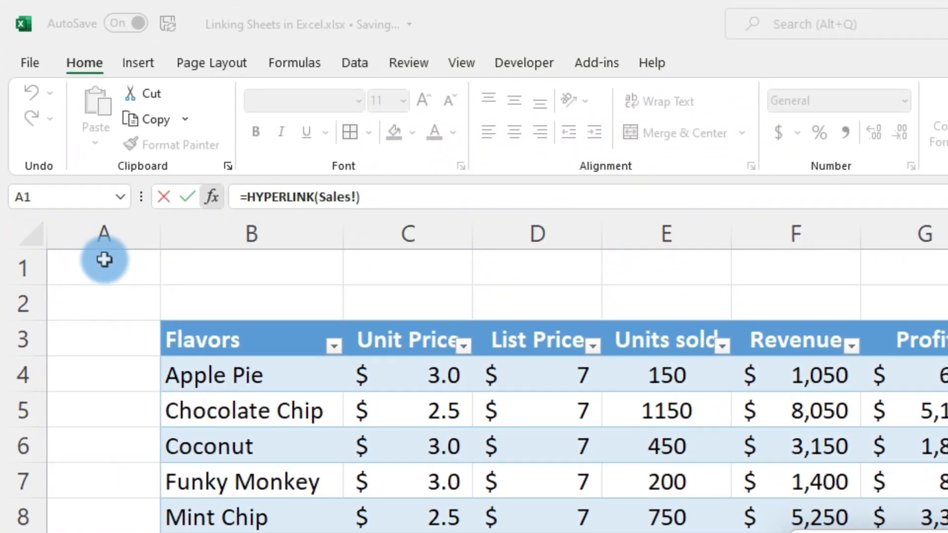
click(103, 259)
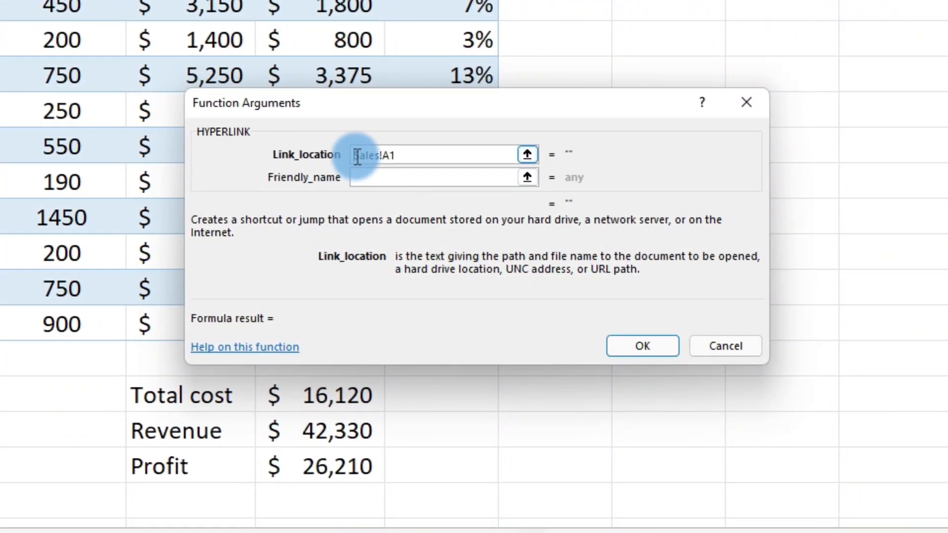
click(357, 157)
text("#)
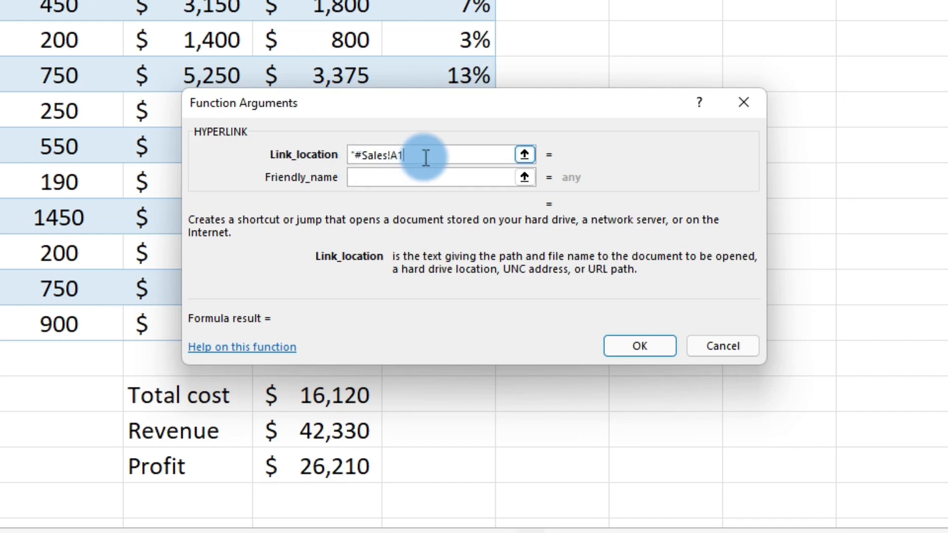
text(")
Use cell C7 as the H7 hyperlink's friendly name, complete the function, and test the link before returning to the Main Sheet
click(395, 178)
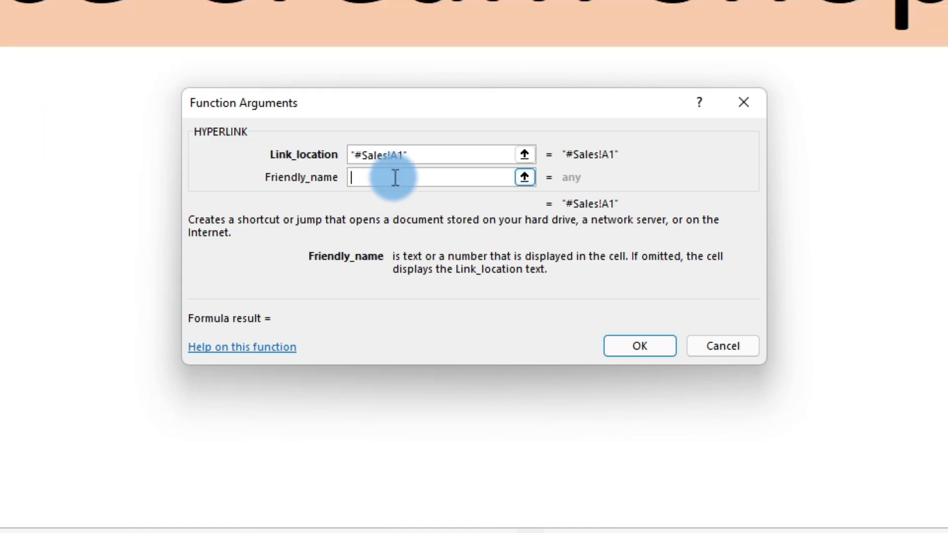
click(230, 230)
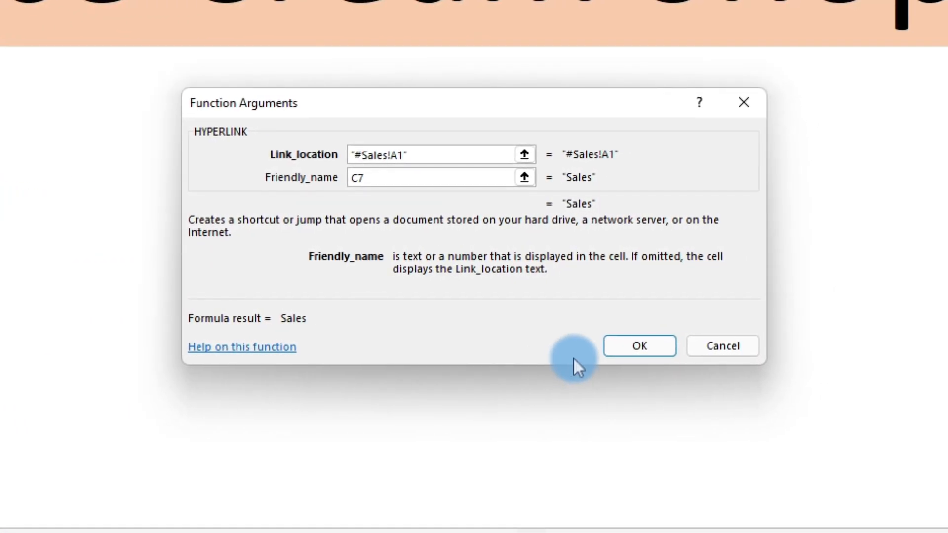
click(632, 344)
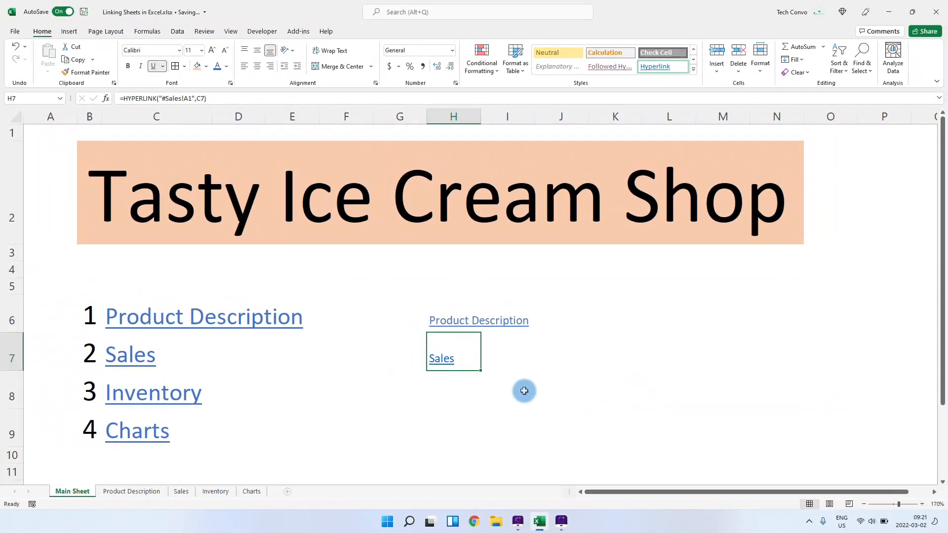
click(443, 363)
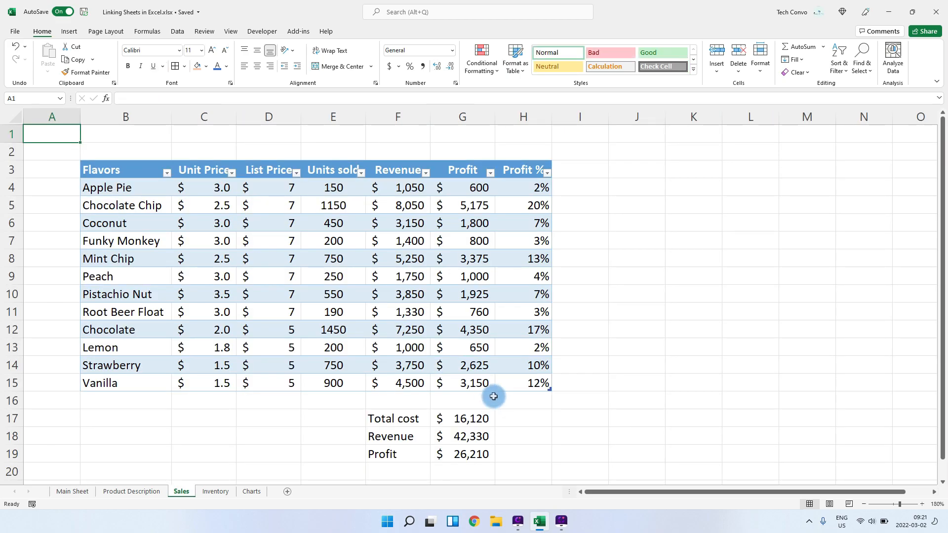
click(72, 491)
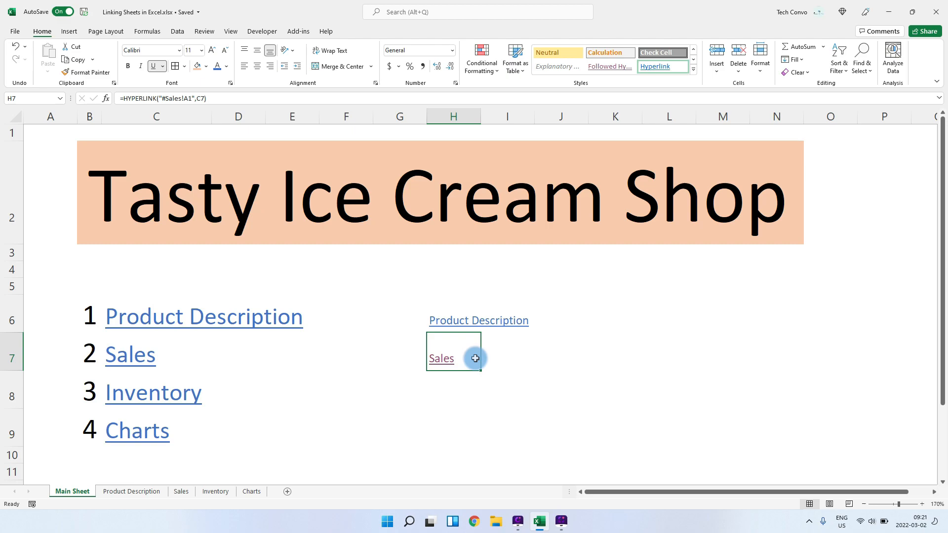
Copy the Sales hyperlink formula from H7 into cells H8 and H9
key(ctrl+c)
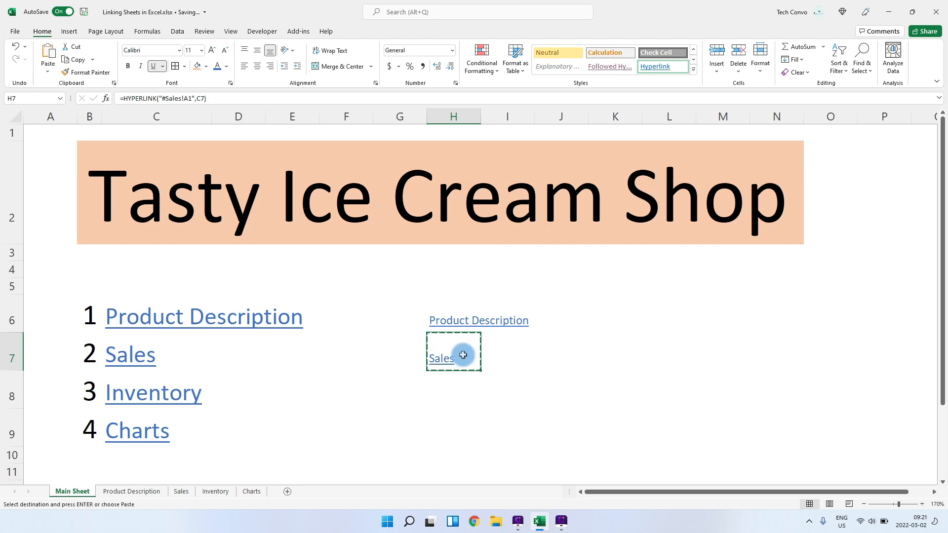
click(454, 390)
key(ctrl+v)
click(453, 420)
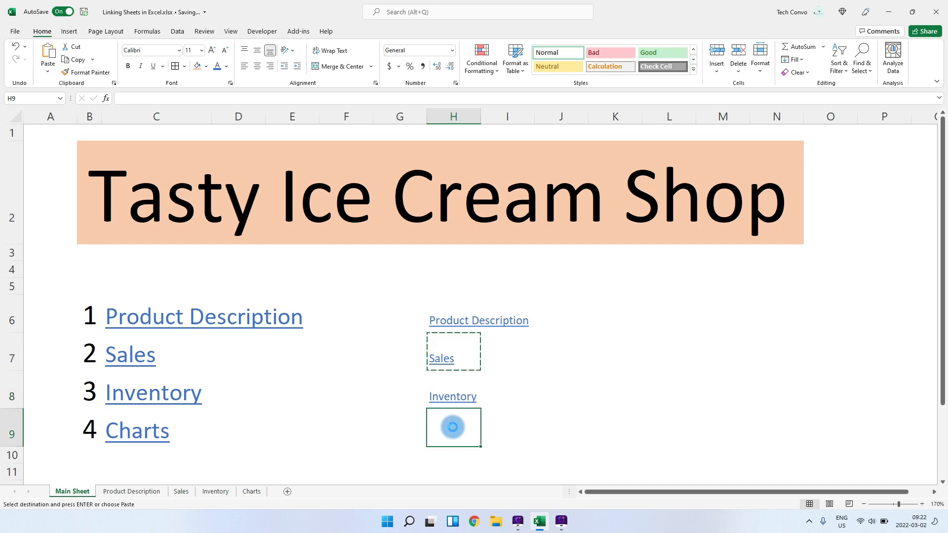
key(ctrl+v)
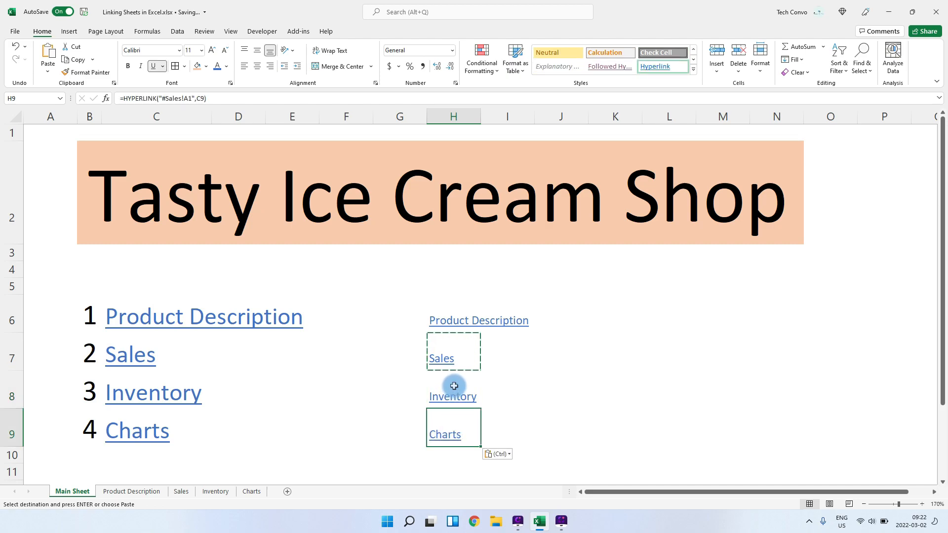
key(Escape)
Change the link location to "#Inventory!A1" in the H8 formula and to "#Charts!A1" in the H9 formula
click(441, 393)
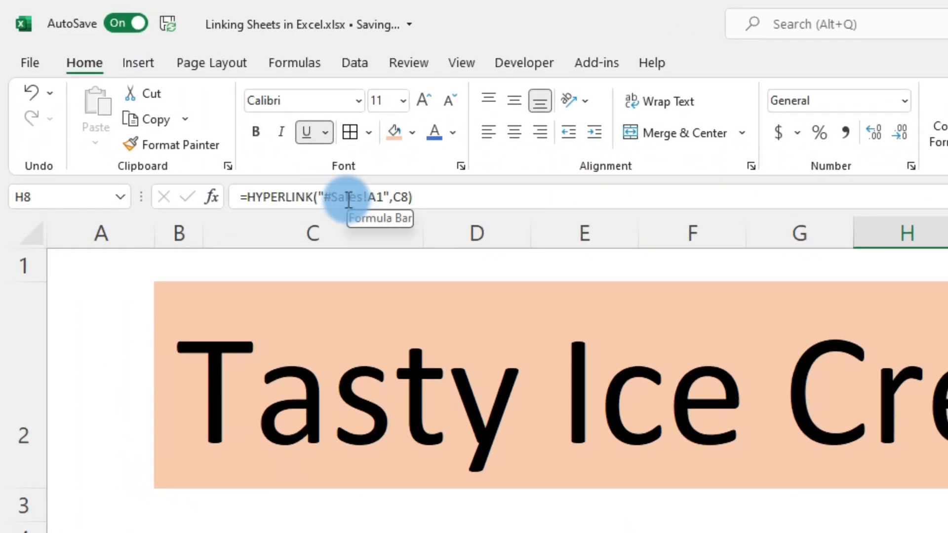
double_click(330, 199)
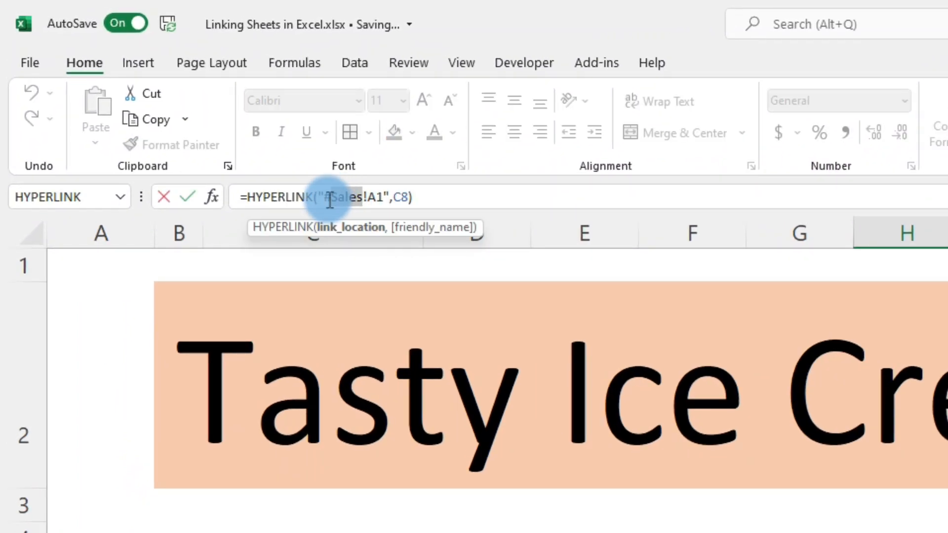
text(Inventory)
key(Return)
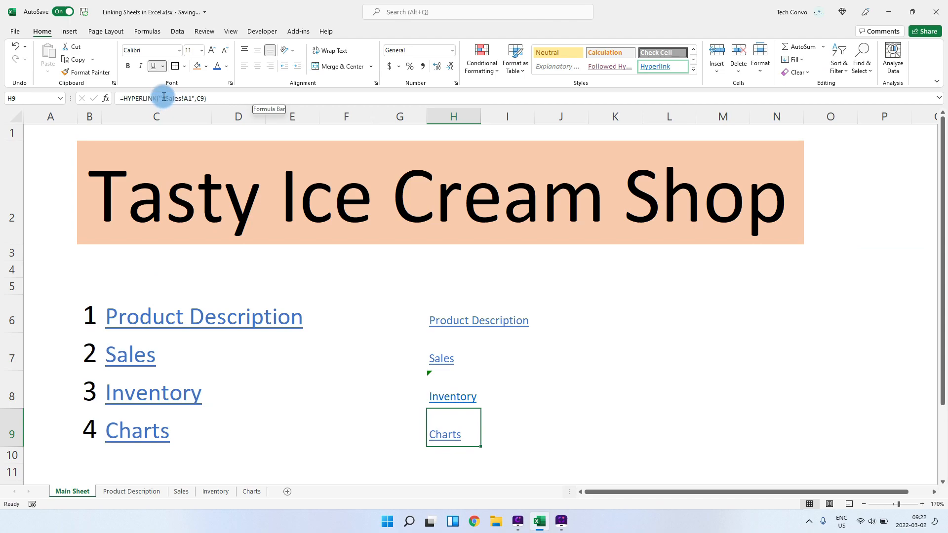
drag(164, 96, 181, 97)
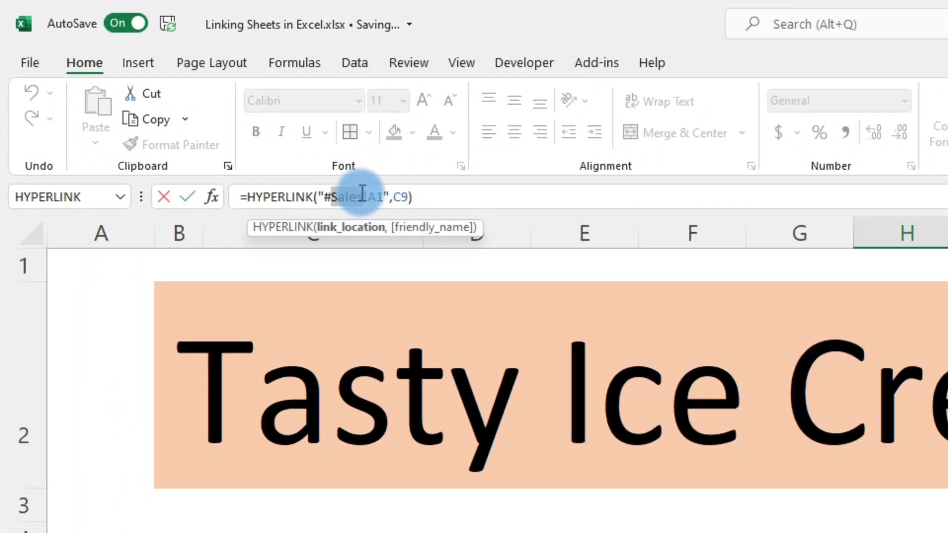
text(Charts)
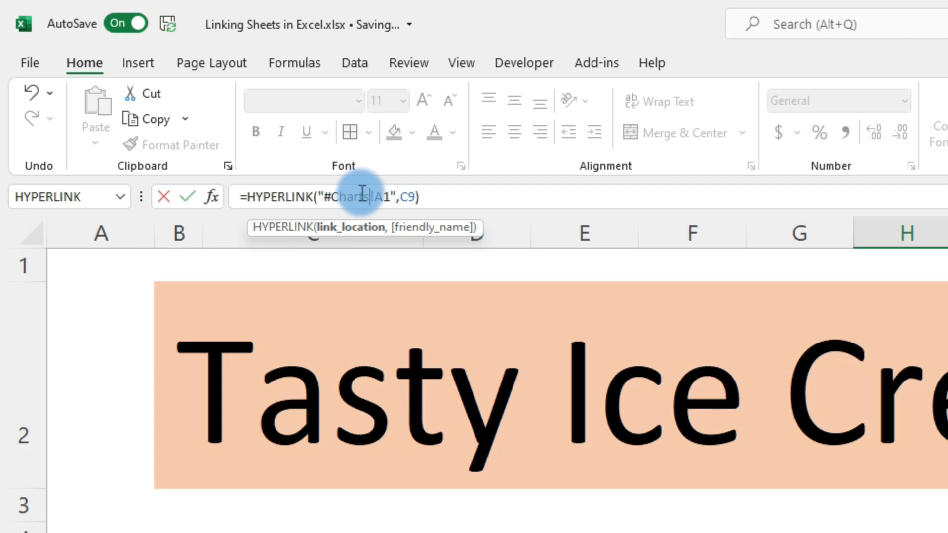
key(Return)
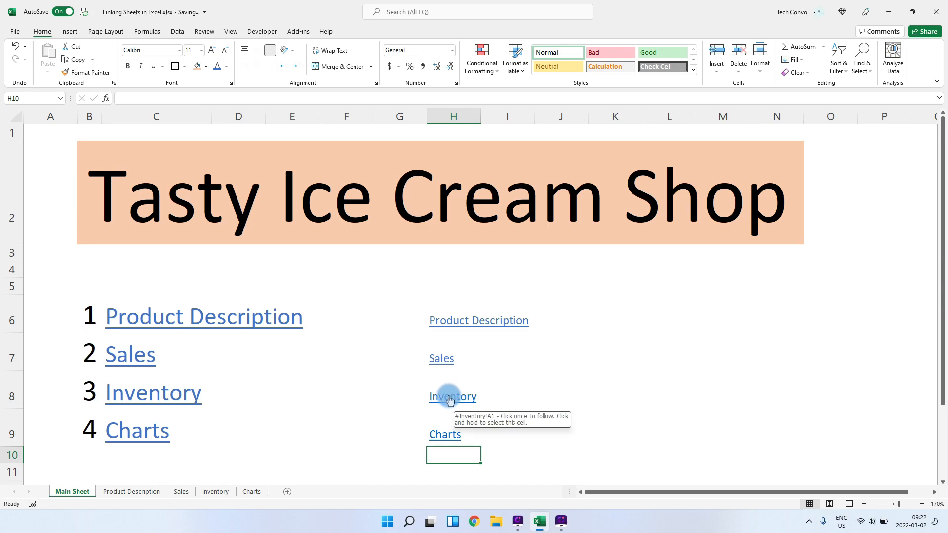
Test the Inventory and Charts links in H8 and H9, returning to the Main Sheet after each one
click(449, 401)
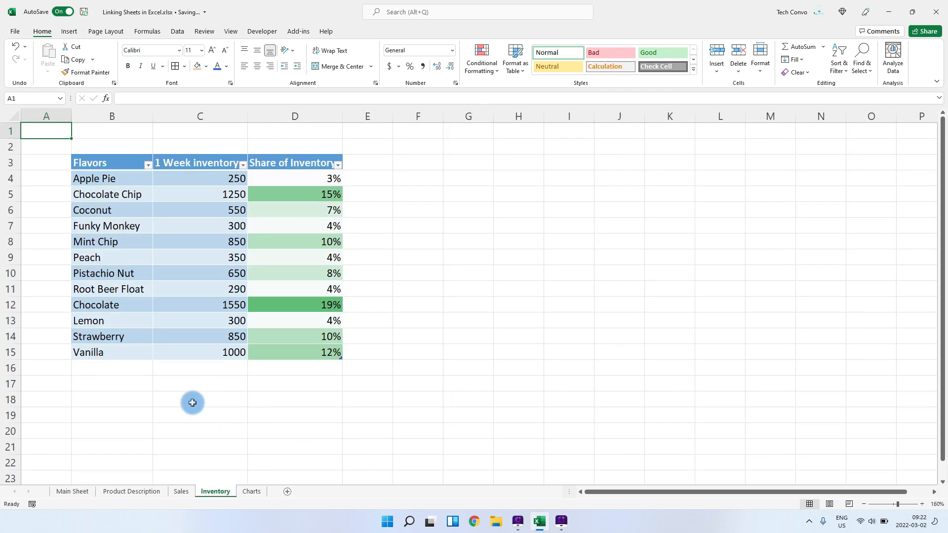
click(74, 490)
click(450, 435)
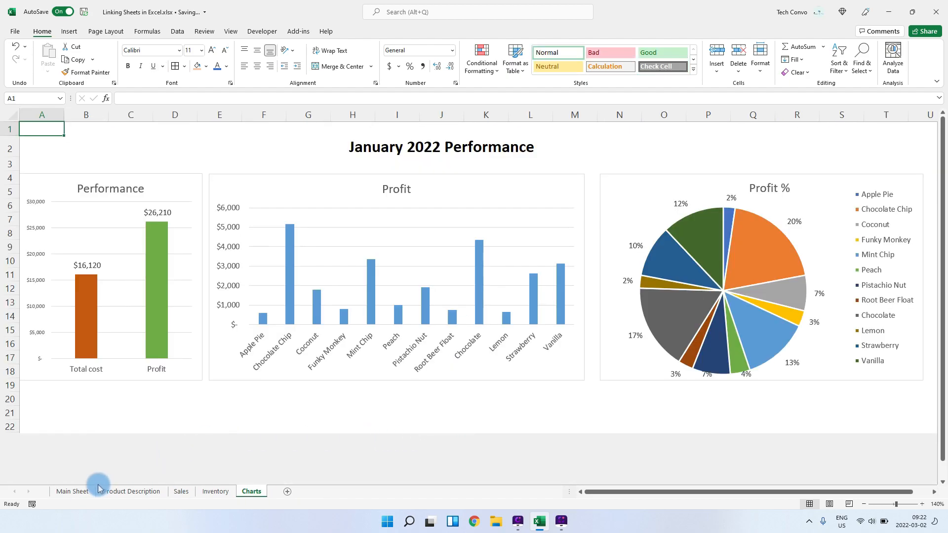
click(81, 492)
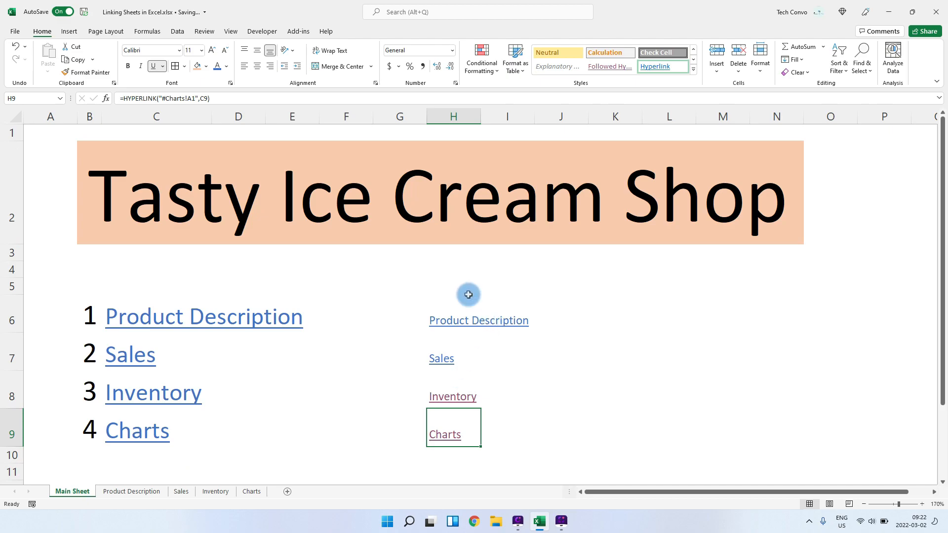
click(561, 352)
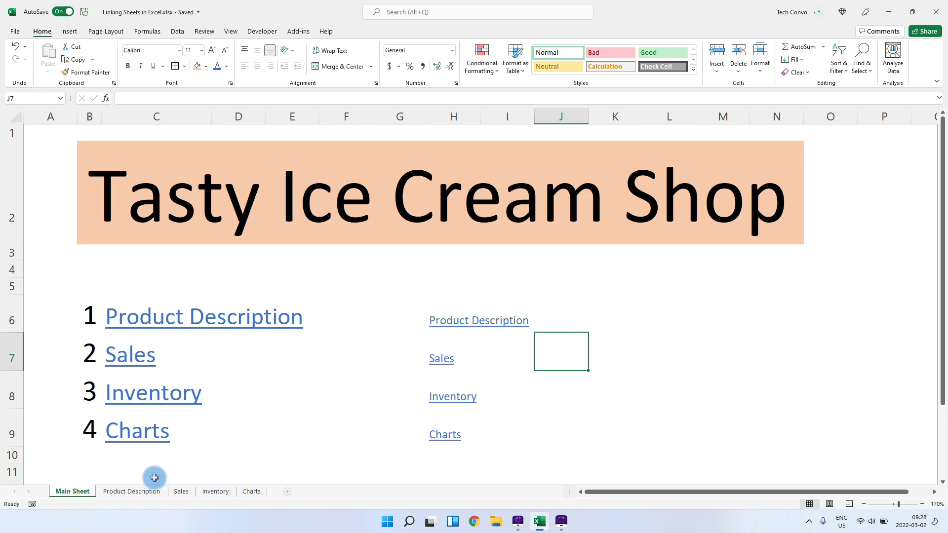
Start a HYPERLINK formula in cell A1 of the Product Description sheet with 'Main Sheet'!C5 as its link location
click(142, 492)
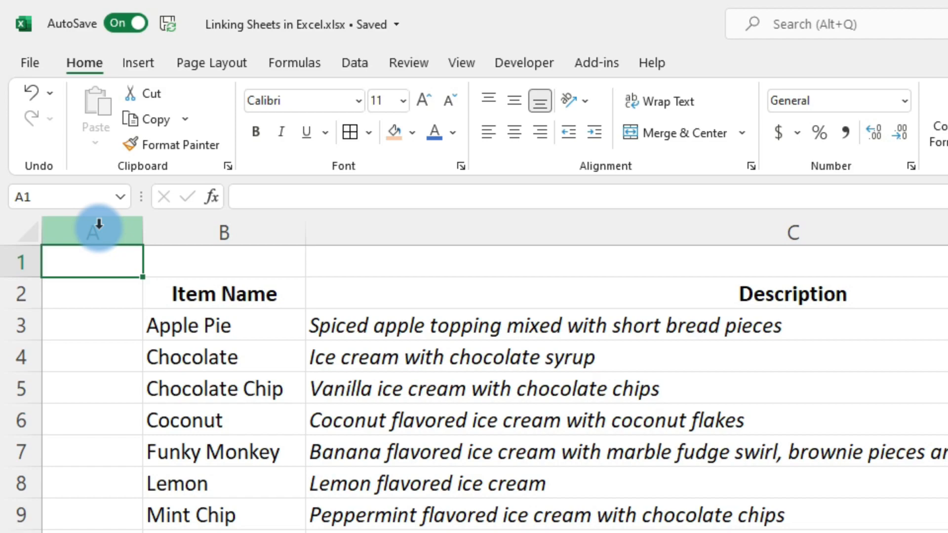
text(=hy)
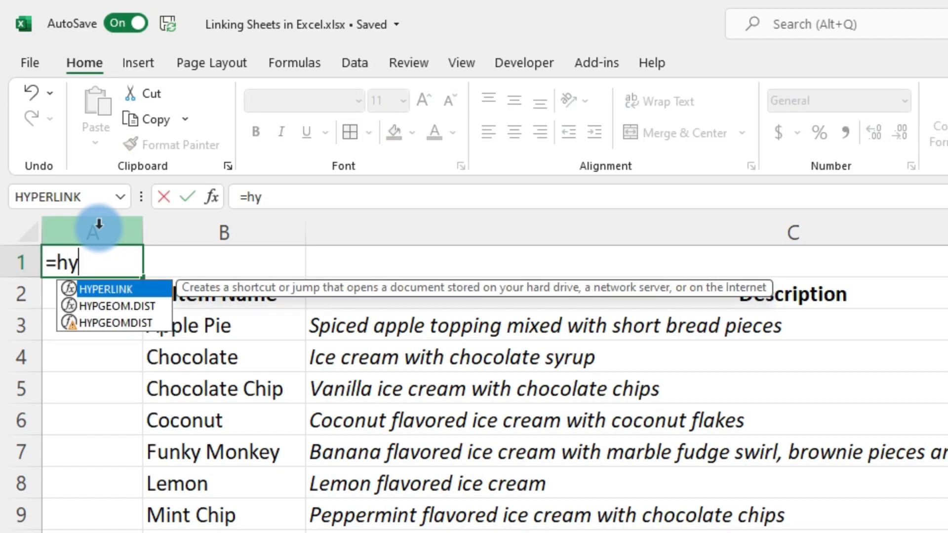
key(Tab)
click(327, 198)
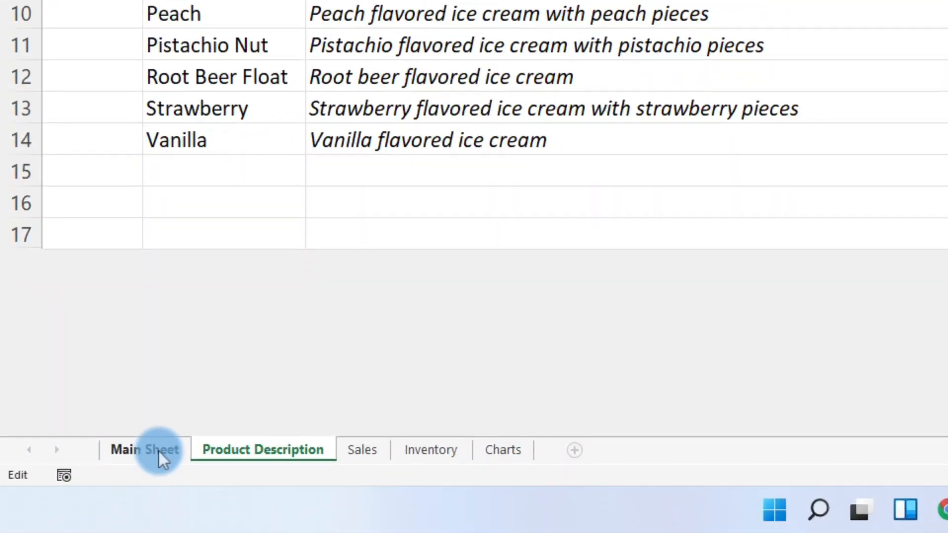
click(158, 451)
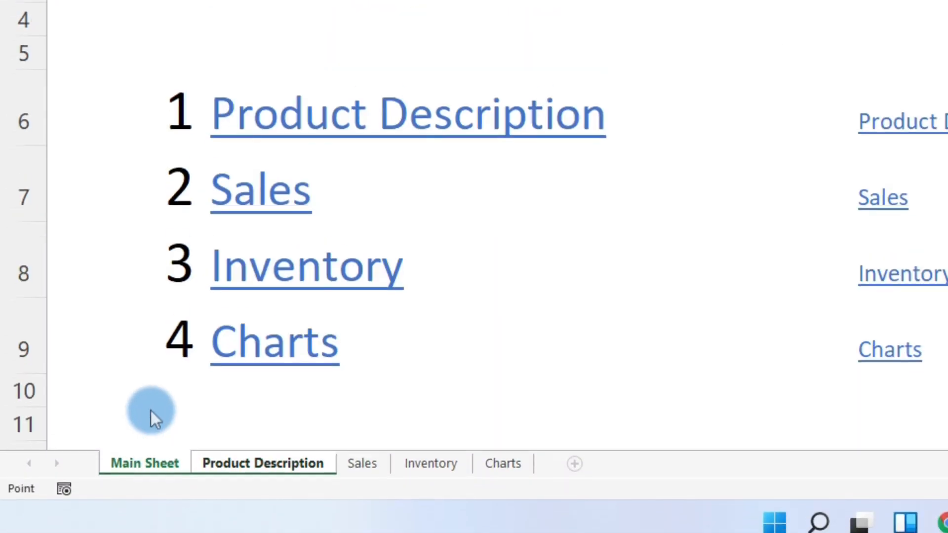
click(296, 39)
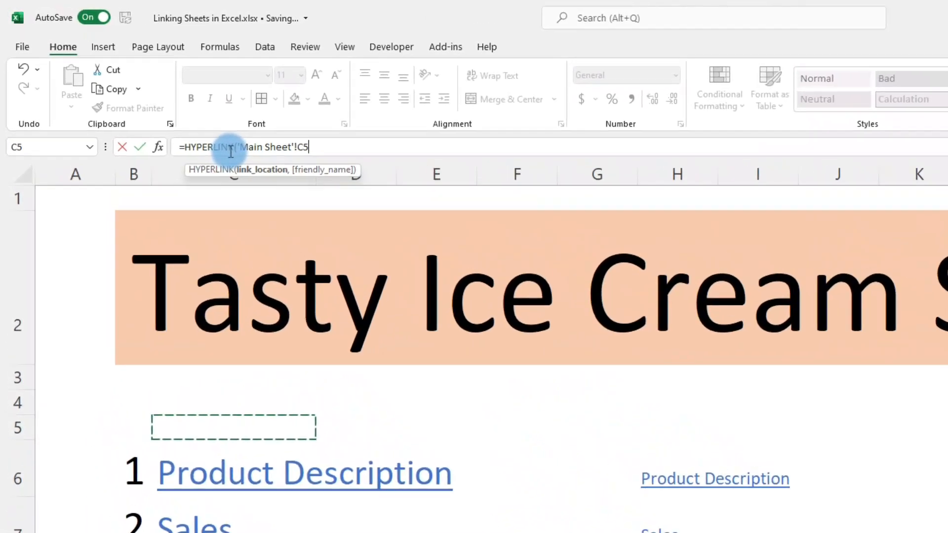
Turn the link location into "#'Main Sheet'!C5", add the friendly name "Back to Main", and complete the formula
click(234, 146)
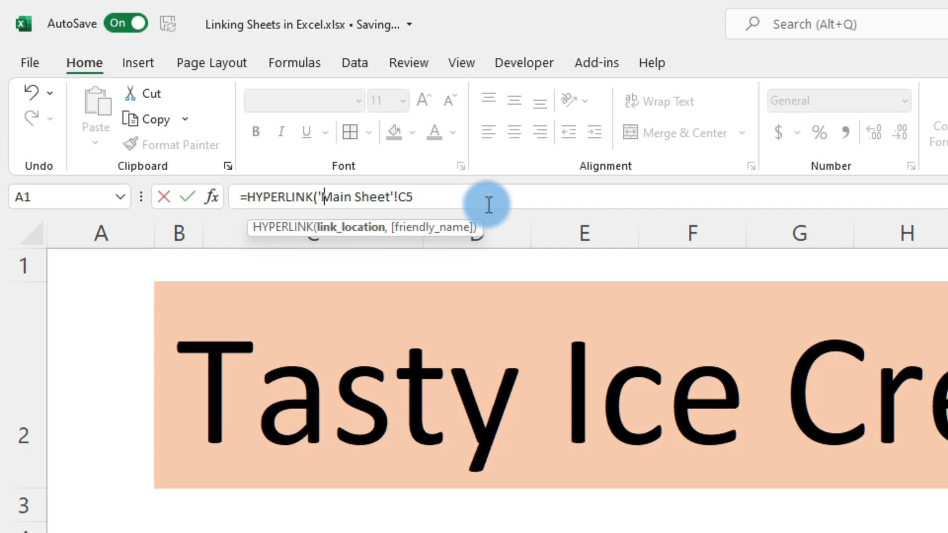
text("#)
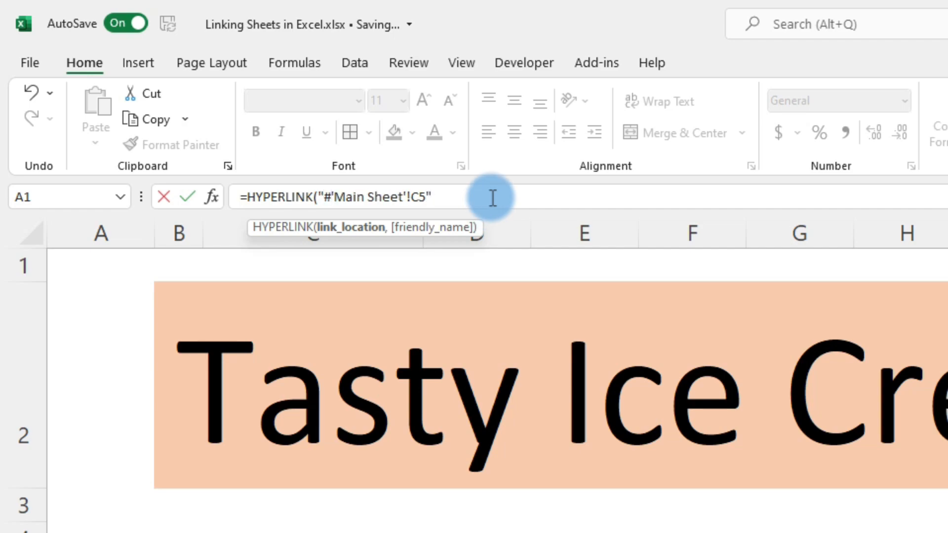
text(,)
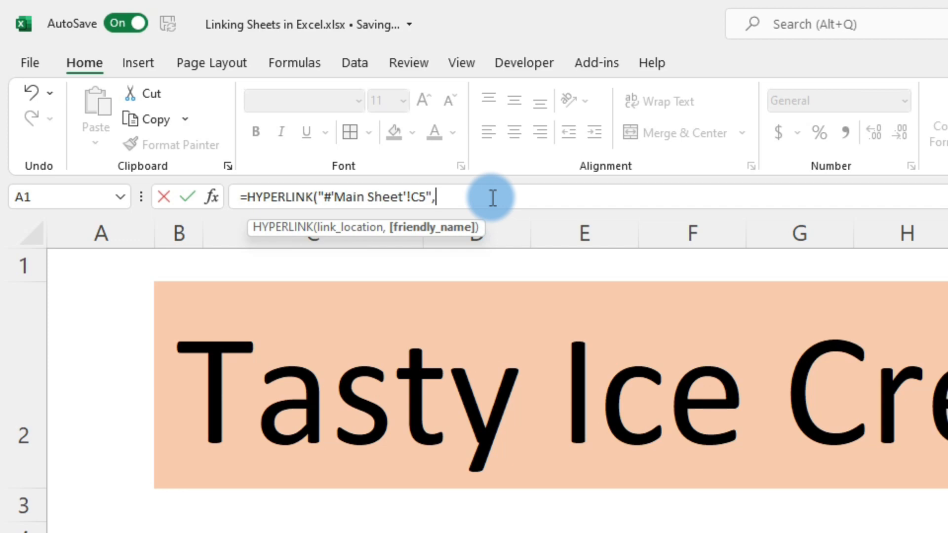
text("Back to Main"))
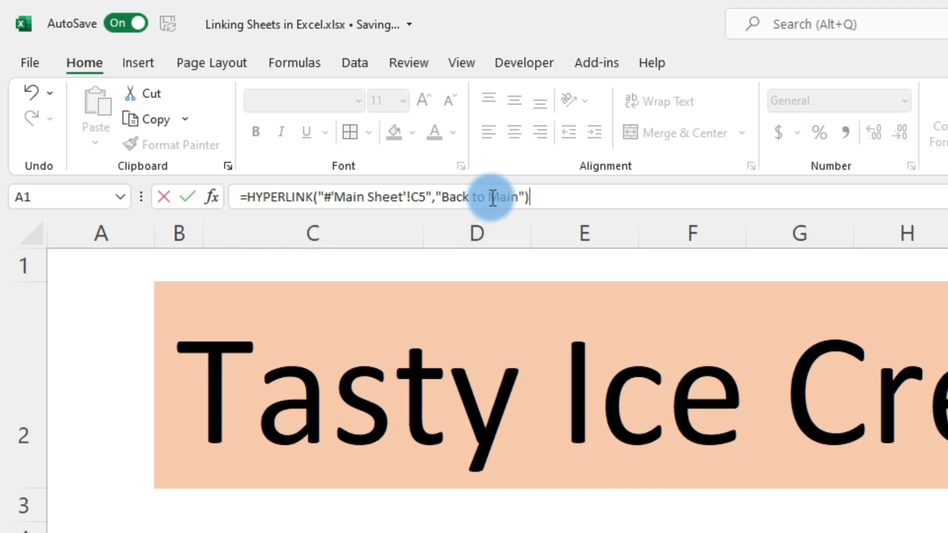
key(Return)
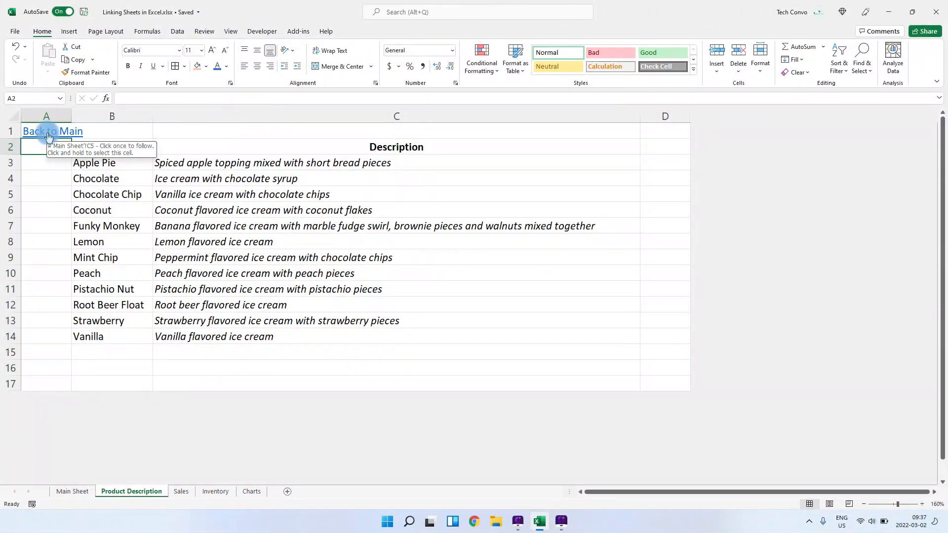
Test the "Back to Main" link on the Product Description sheet twice, reopening that sheet through its Main Sheet link in between
click(48, 133)
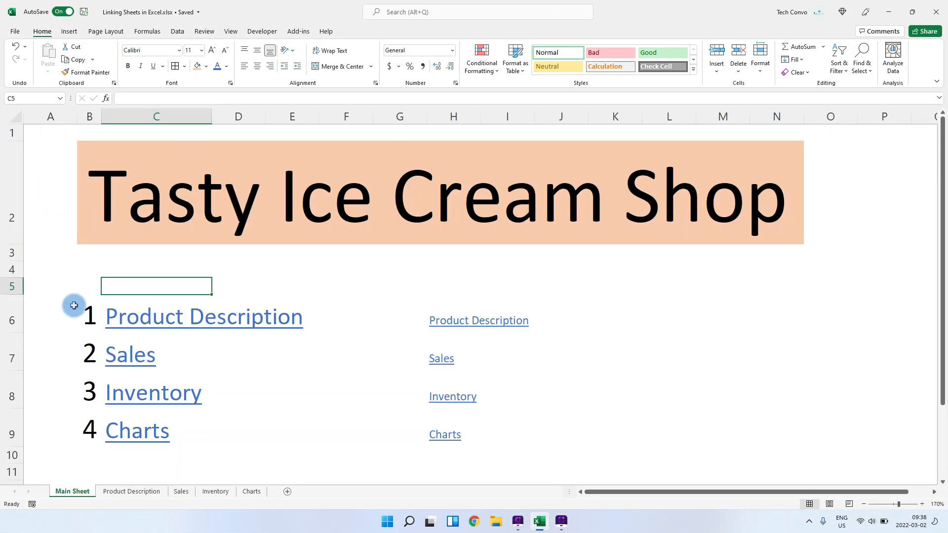
click(137, 313)
click(52, 135)
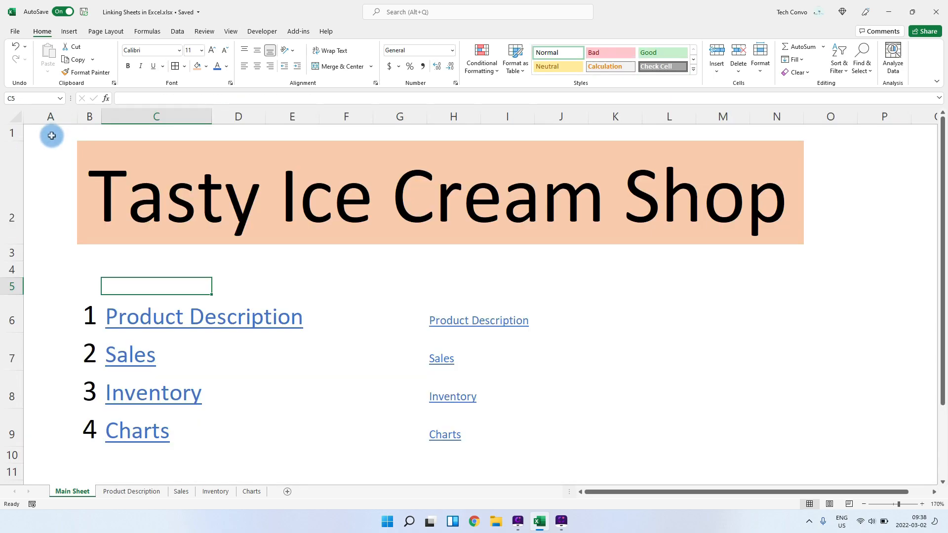
Copy the "Back to Main" link from A1 of the Product Description sheet into A1 of the Sales, Inventory and Charts sheets
click(144, 322)
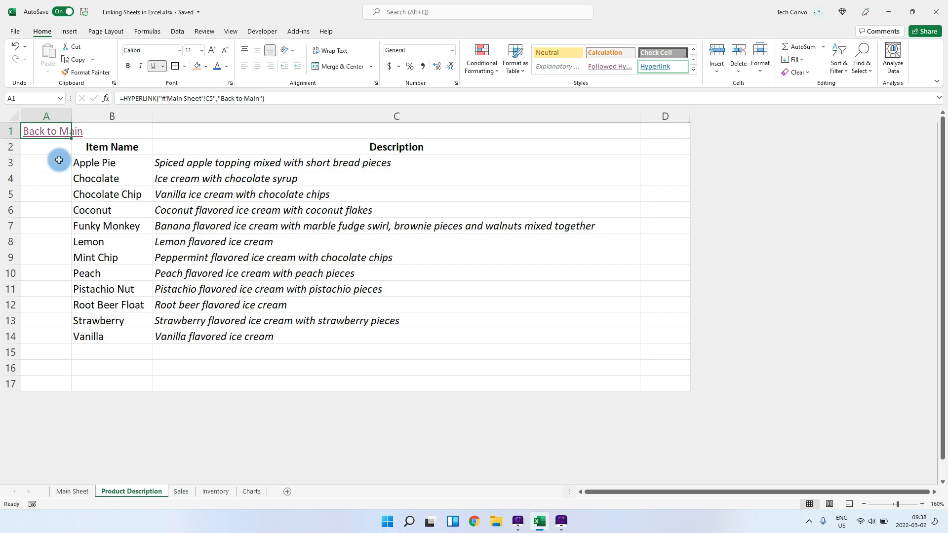
key(ctrl+c)
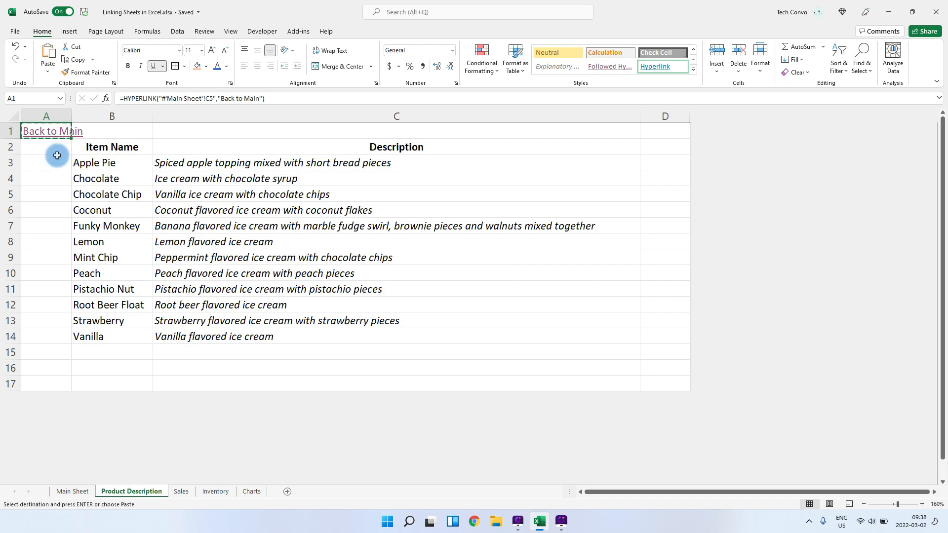
click(184, 490)
key(ctrl+v)
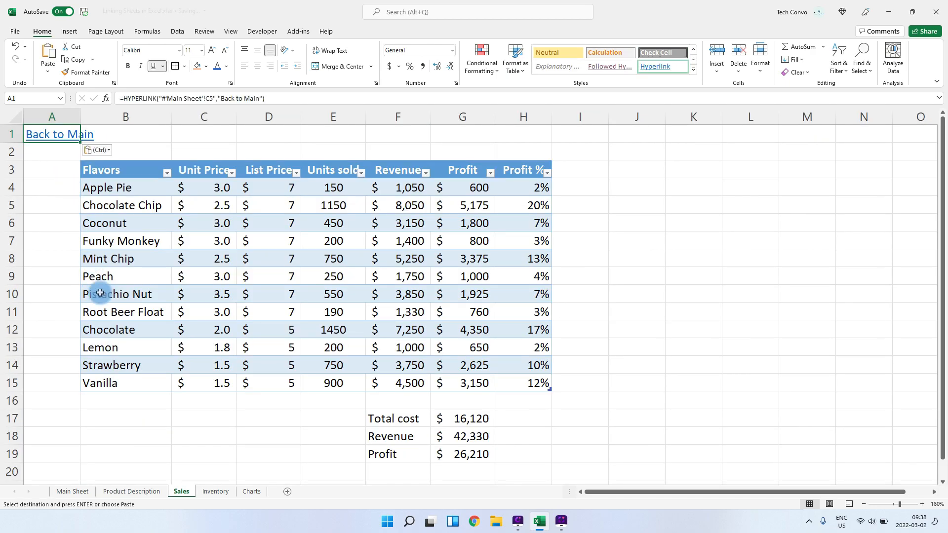
click(216, 491)
key(ctrl+v)
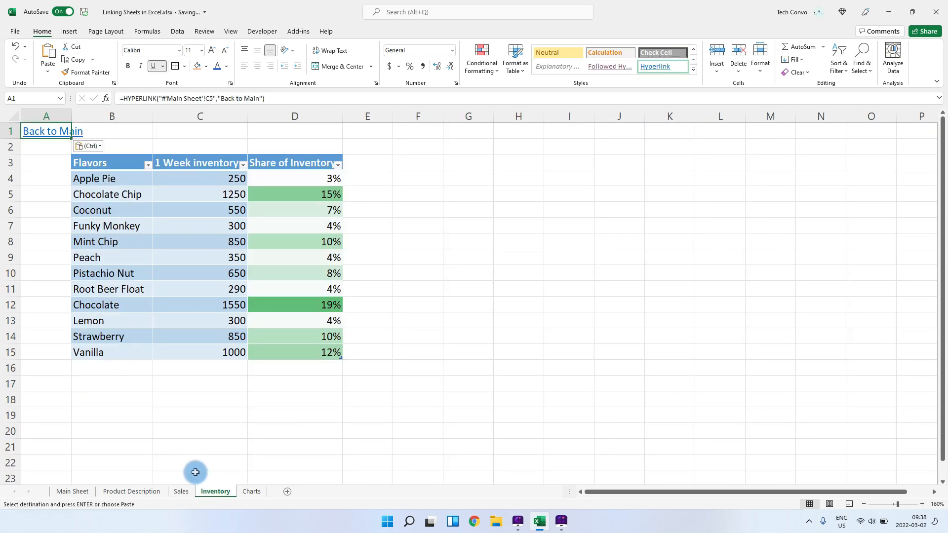
click(249, 492)
key(ctrl+v)
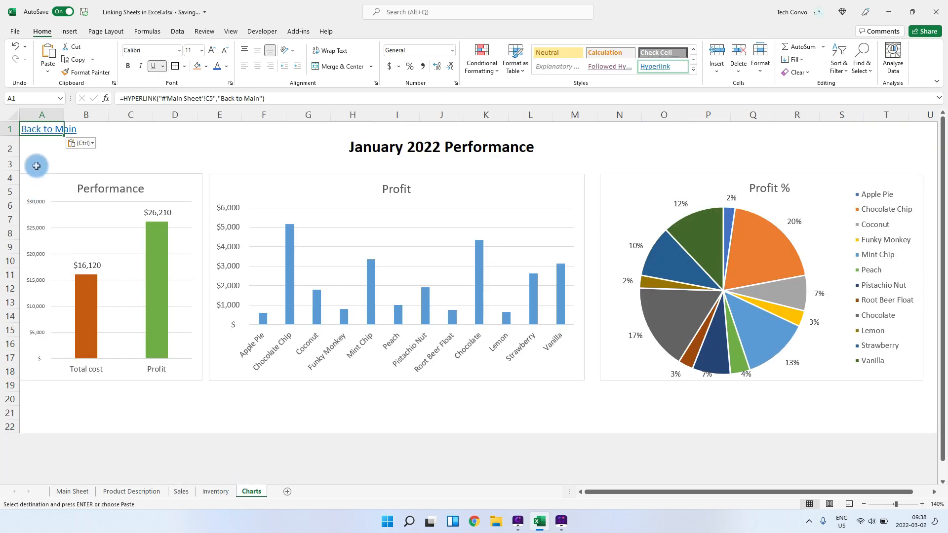
Follow the Charts sheet's "Back to Main" link and delete the duplicate sheet links in H6:H9 of the Main Sheet
click(35, 133)
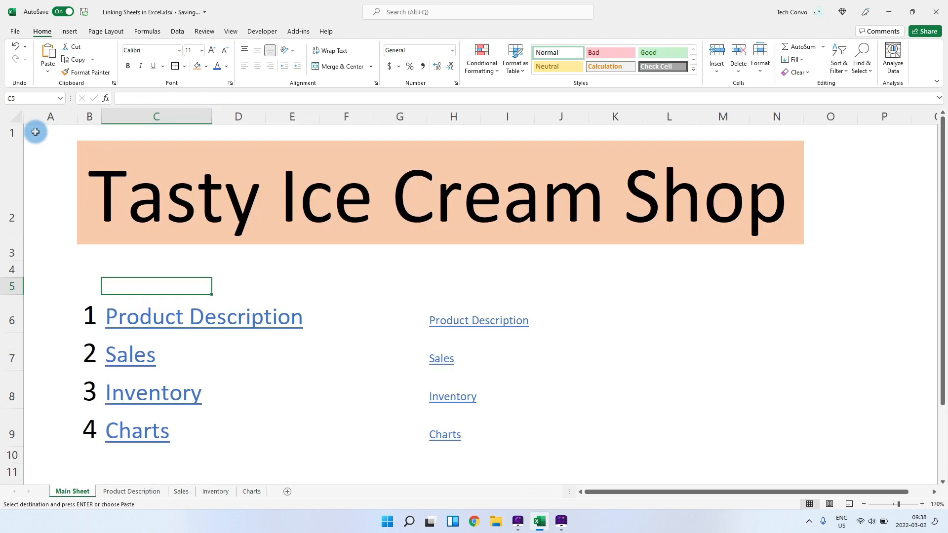
drag(377, 282, 503, 432)
key(Delete)
click(362, 370)
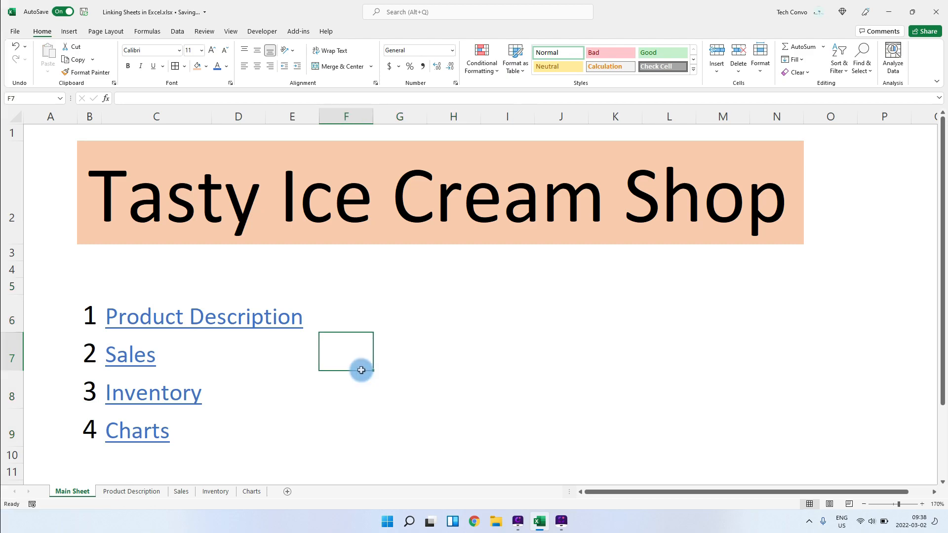